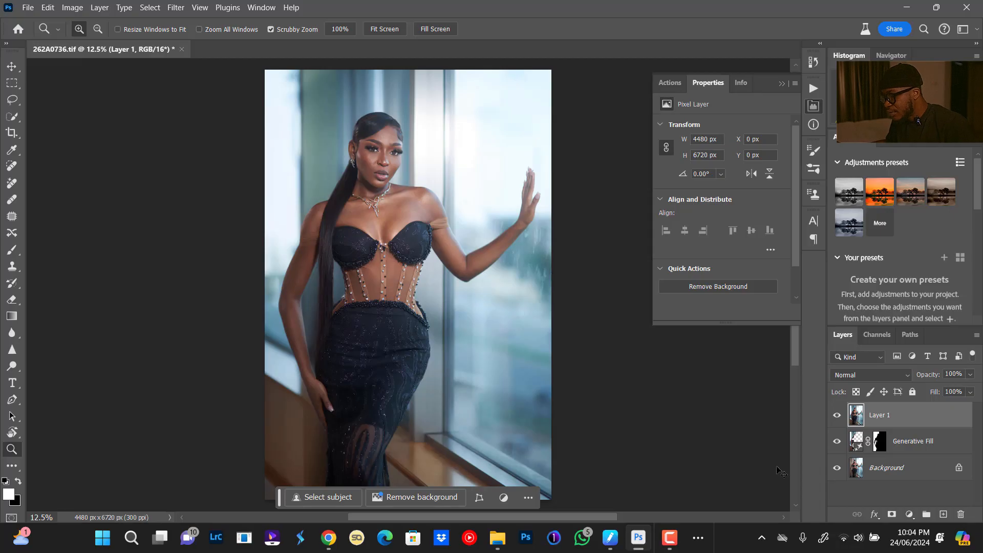
key("ctrl+j")
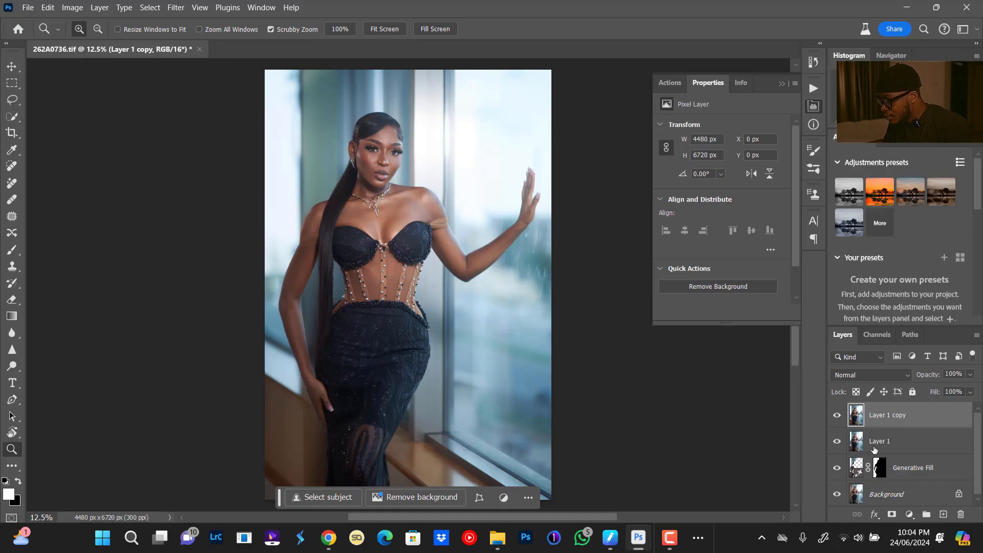
left_click(879, 443)
left_click(895, 421)
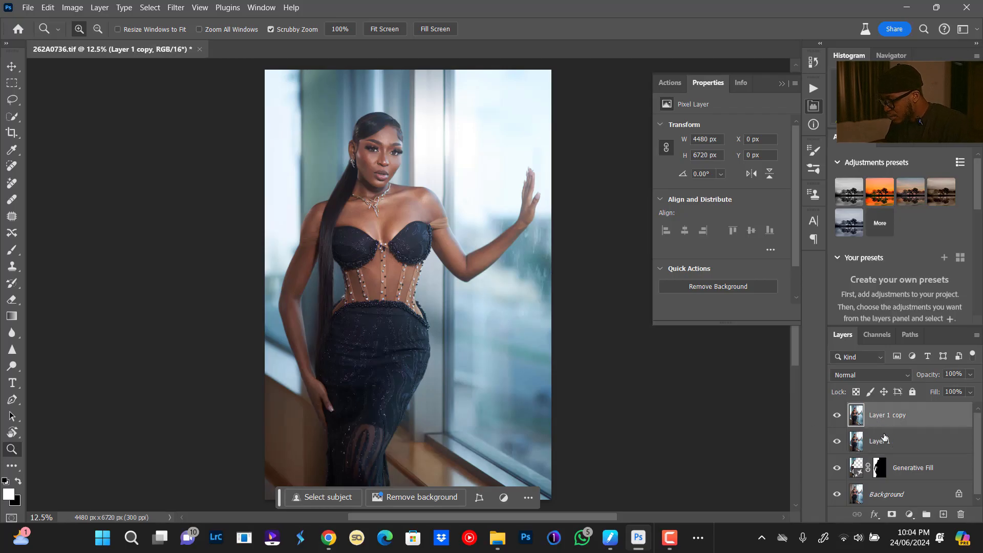
key("Delete")
- Rename Layer 1 as "Image"
double_click(881, 416)
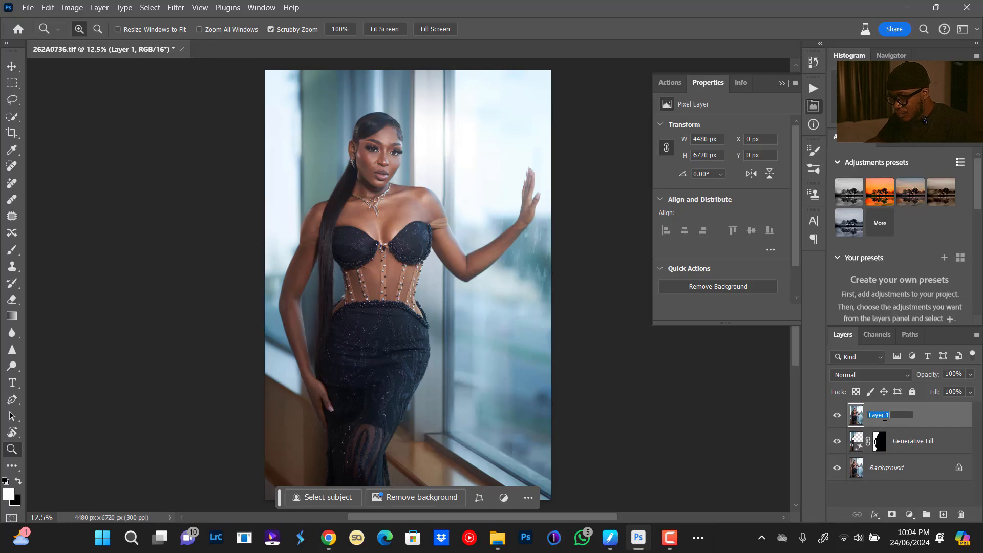
key("BackSpace")
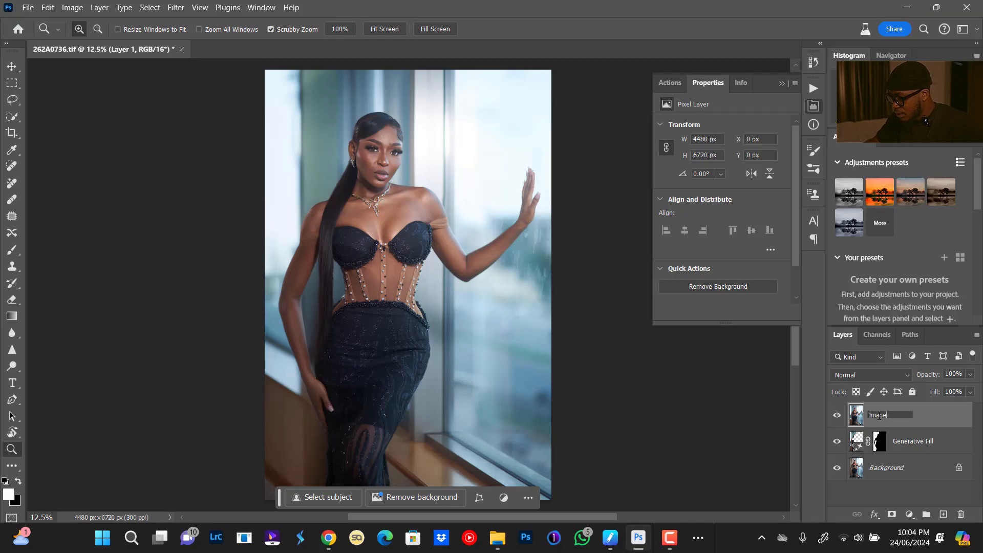
key("Return")
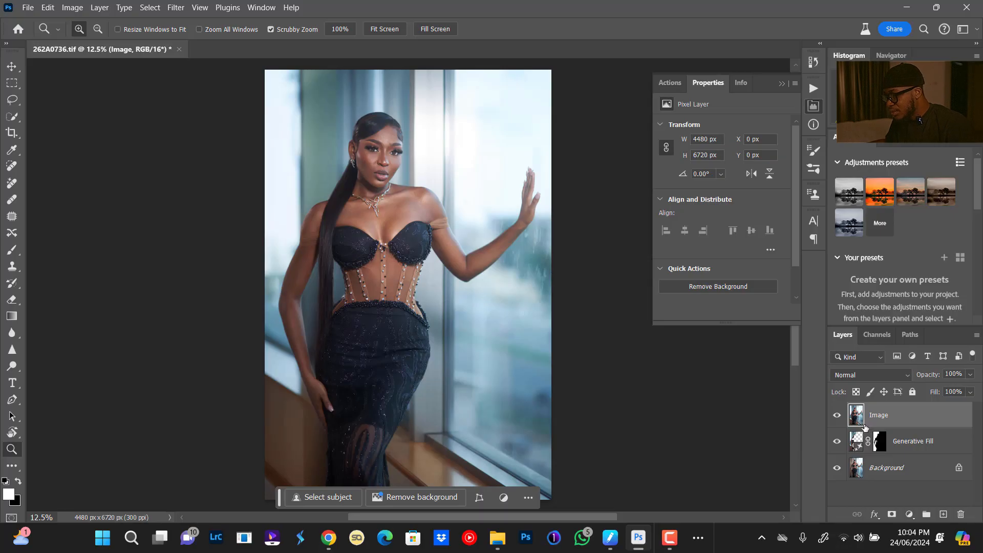
- Duplicate the Image layer and open the copy in the Camera Raw Filter
key("ctrl+j")
left_click(176, 7)
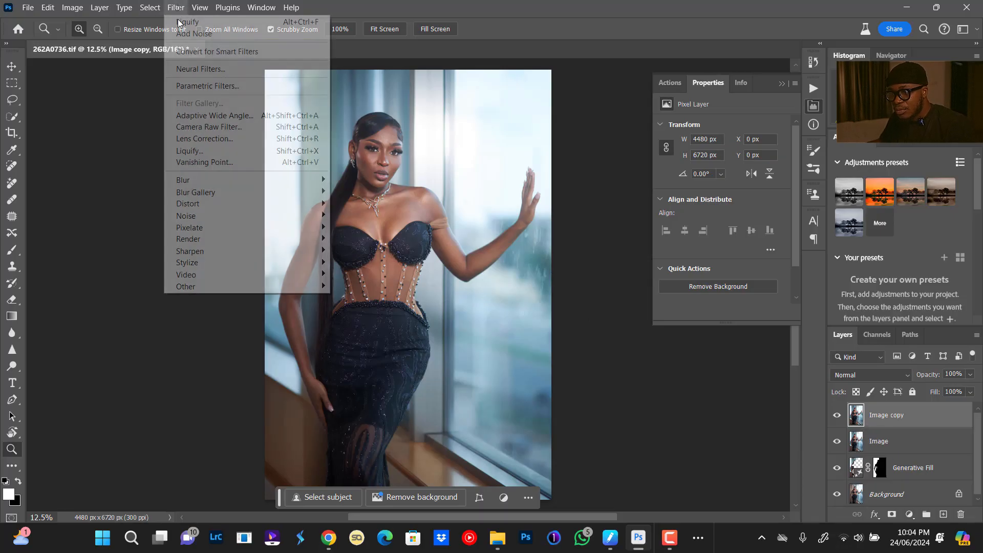
left_click(206, 128)
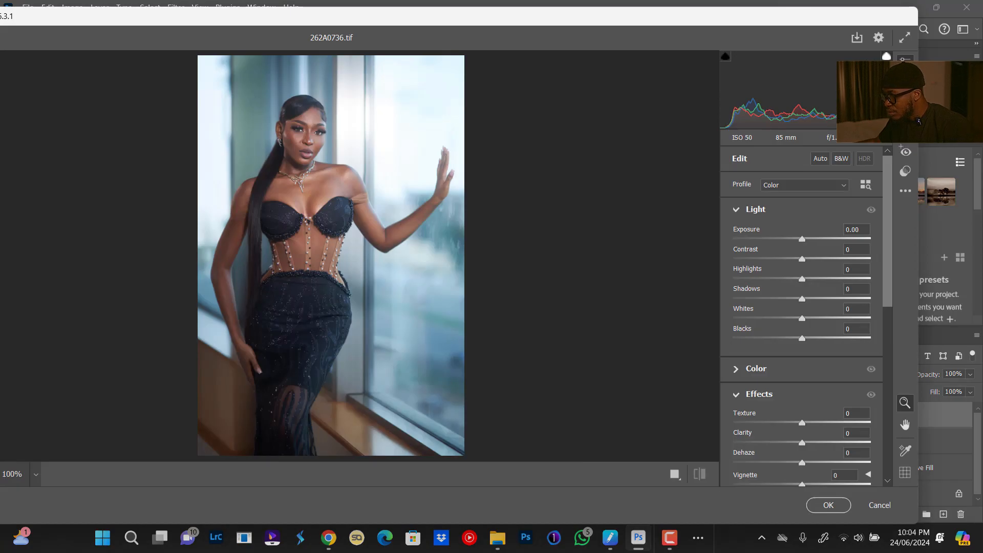
- Mask the photo's background, set the mask's Exposure to -0.80 and Contrast to -14, and apply the filter
left_click(904, 133)
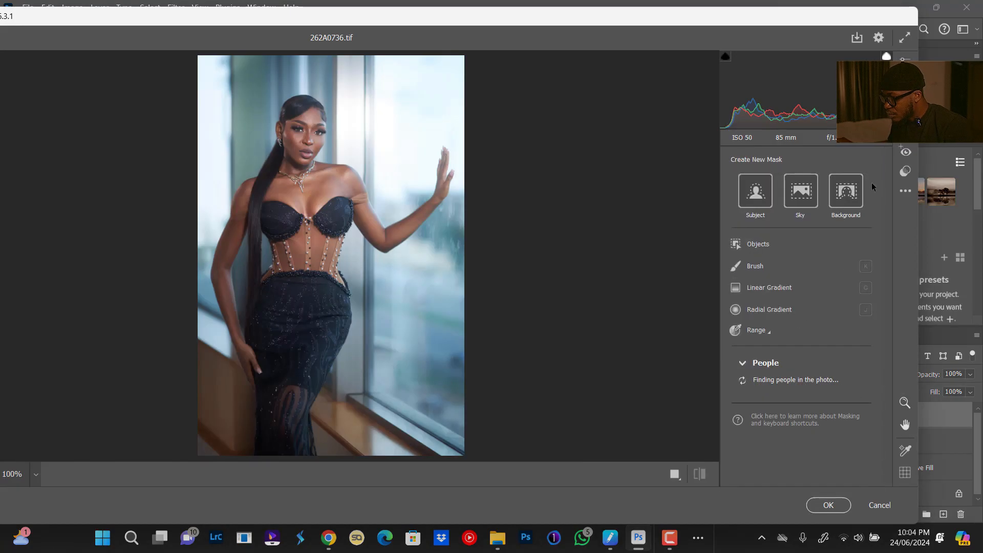
left_click(840, 199)
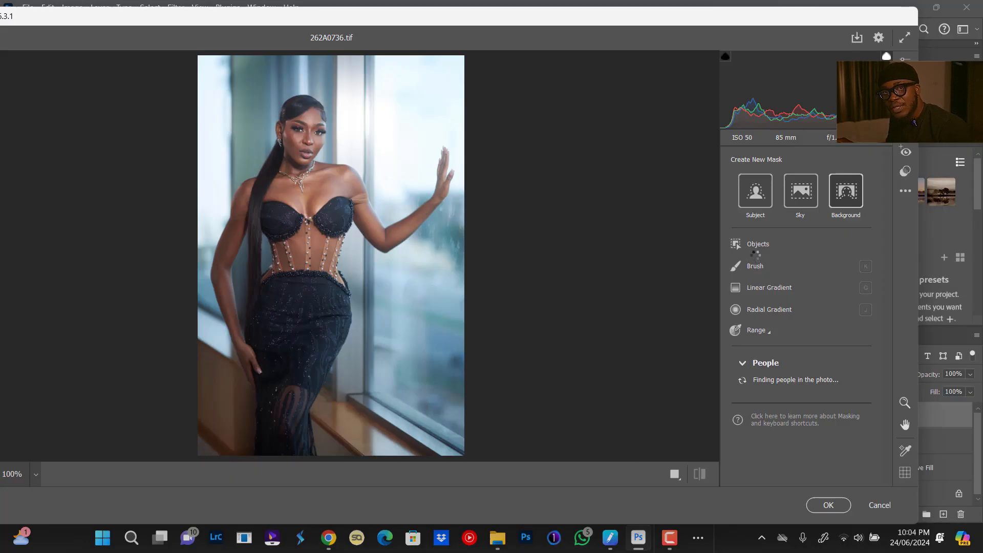
left_click(756, 211)
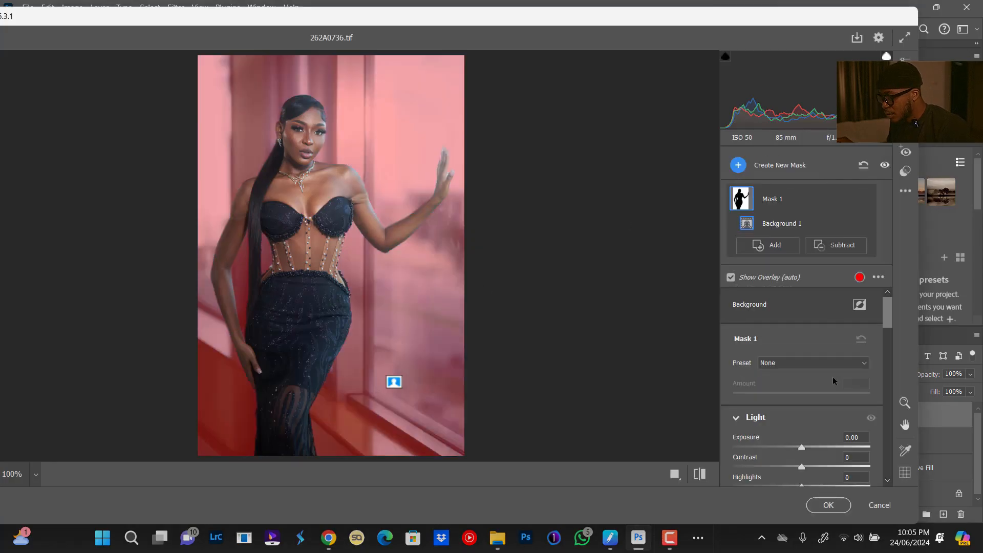
left_click_drag(801, 448, 793, 478)
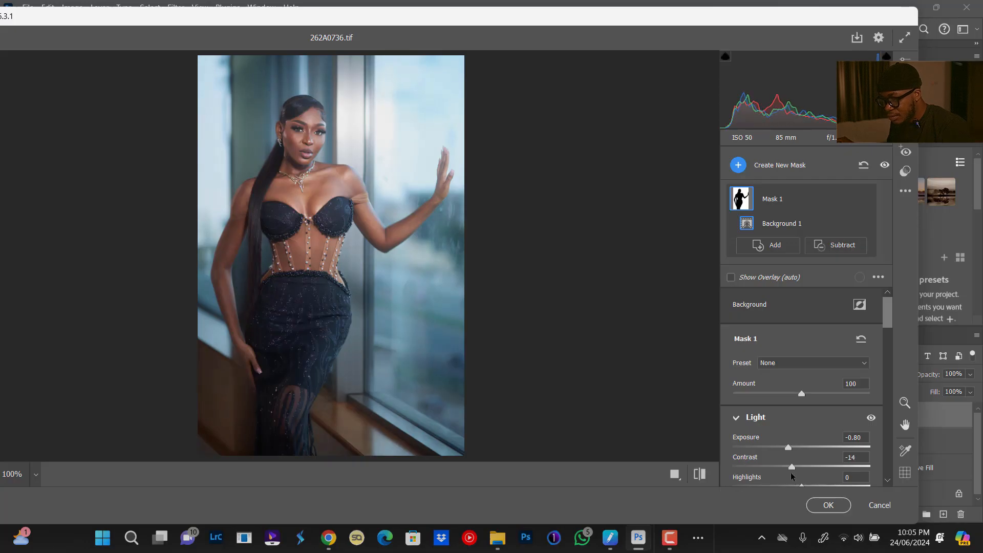
left_click(838, 504)
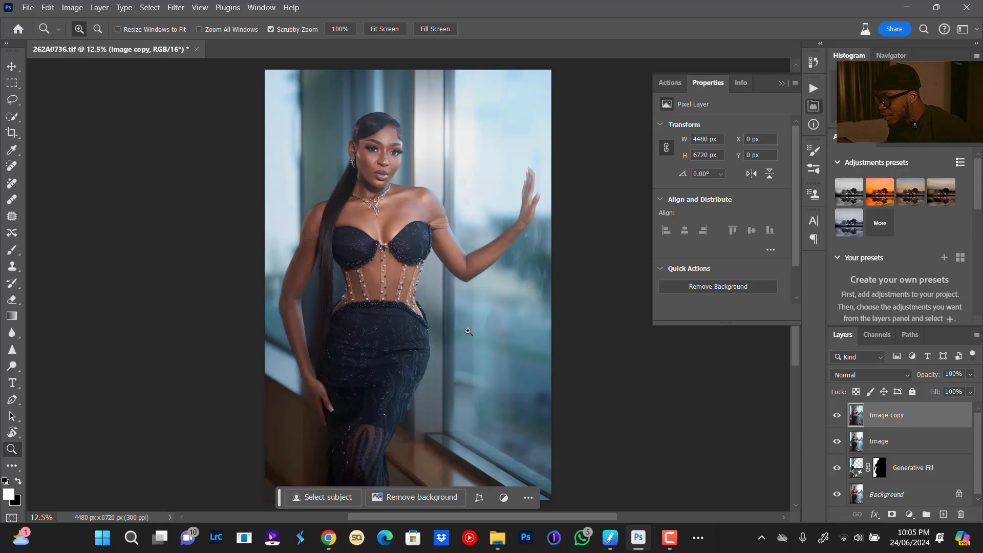
- Add a Curves adjustment layer above the Image copy and pull down the midtones of its Red channel curve
left_click(782, 85)
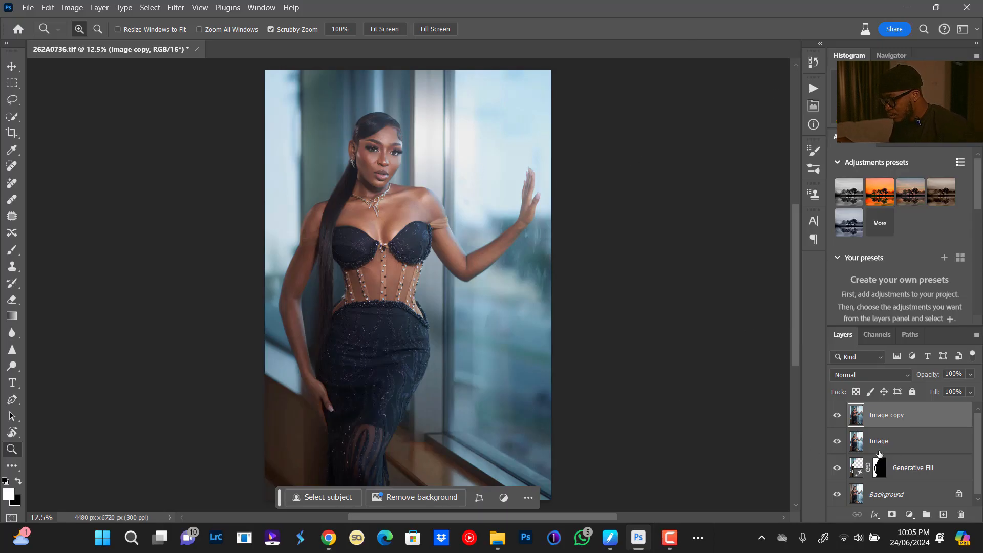
left_click(910, 513)
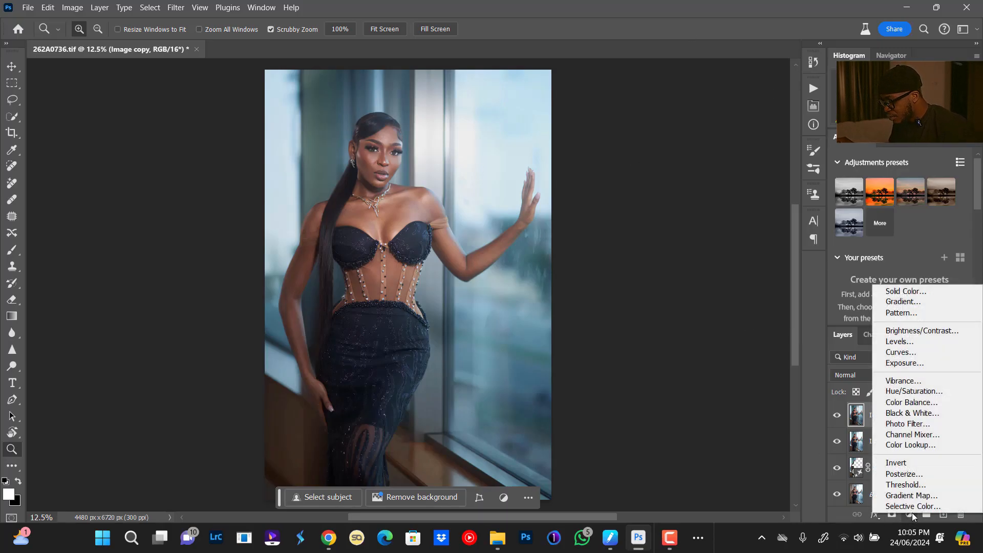
left_click(915, 352)
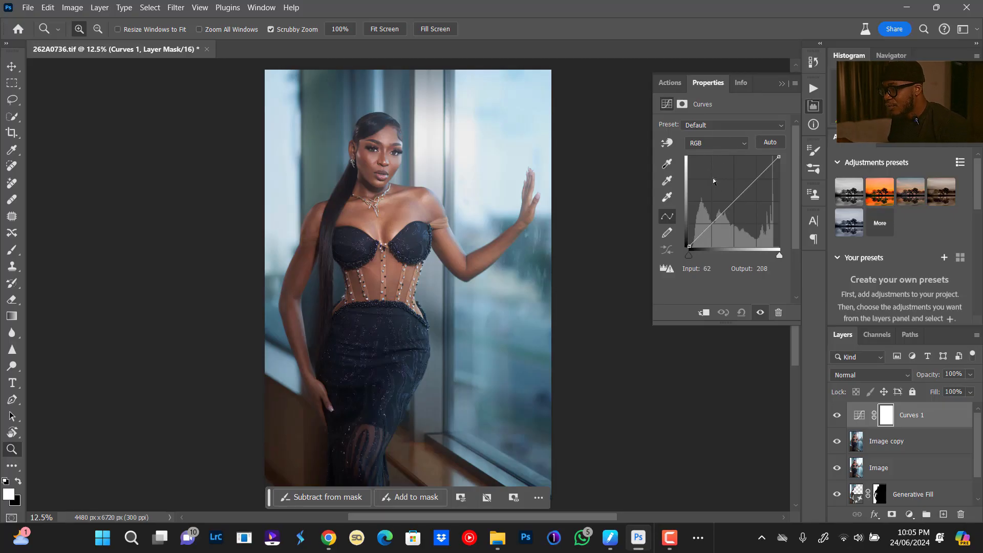
left_click(720, 142)
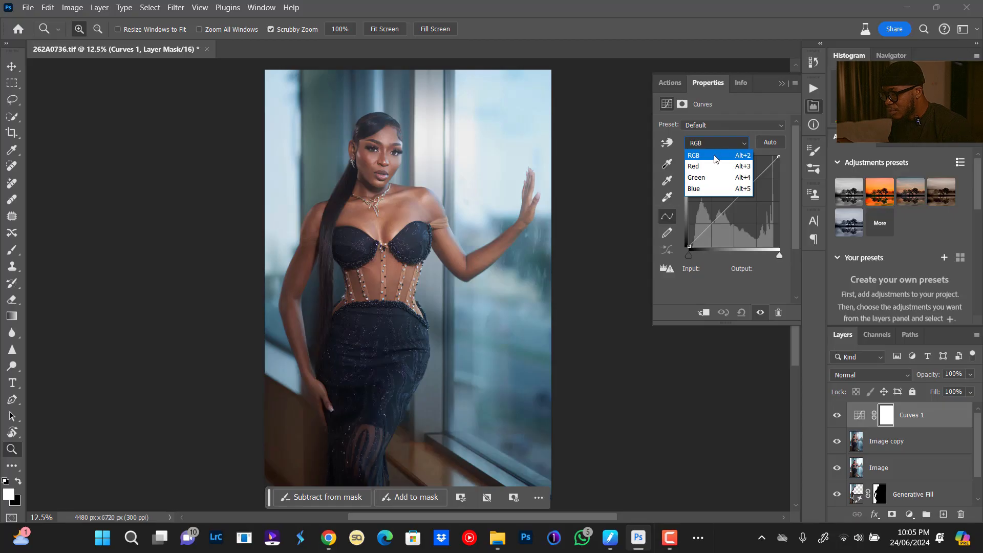
left_click(710, 167)
left_click(735, 207)
- Shape the Green channel curve into an S, with a highlight point at 185 to 200 and a shadow point at 63 to 50
left_click(704, 143)
left_click(731, 181)
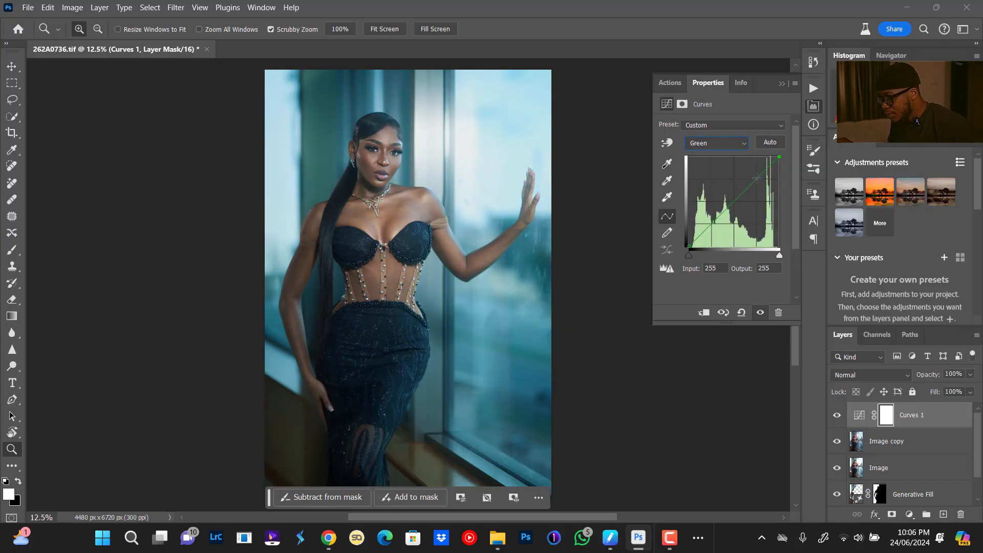
left_click_drag(754, 179, 756, 176)
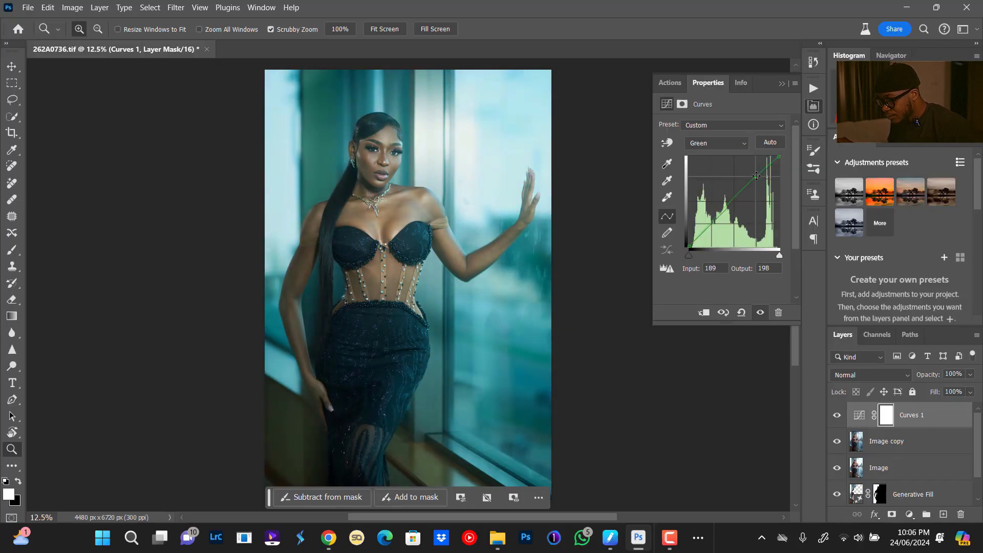
left_click_drag(712, 226, 712, 227)
left_click_drag(757, 176, 756, 175)
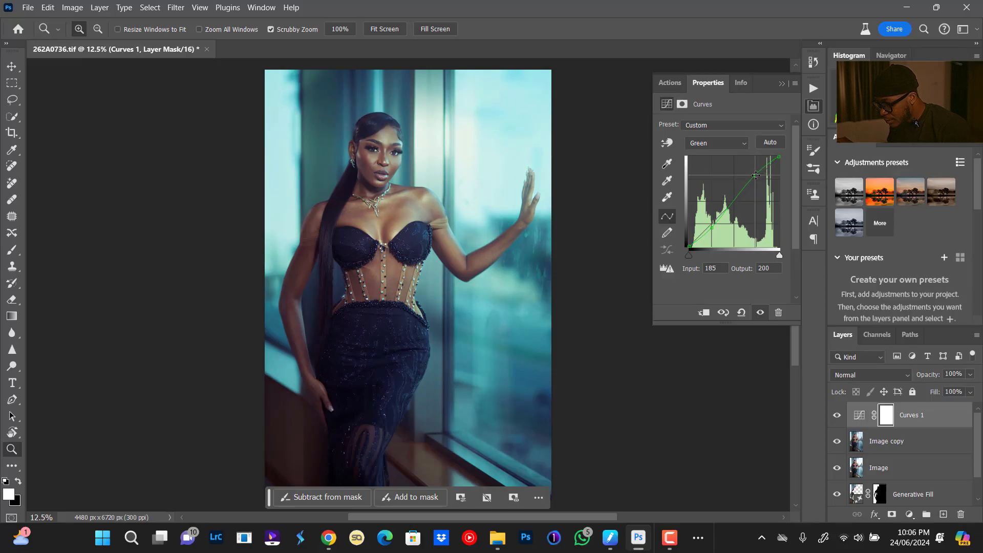
left_click_drag(711, 228, 712, 229)
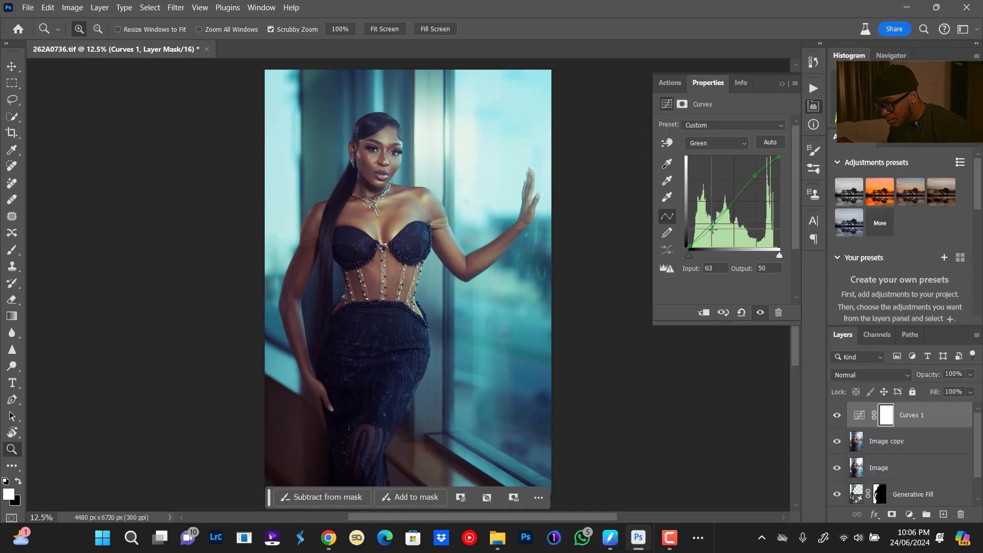
- Shape the Blue channel curve into a slight S, moving highlights from input 187 to 198 and shadows from 67 to 54
left_click(721, 142)
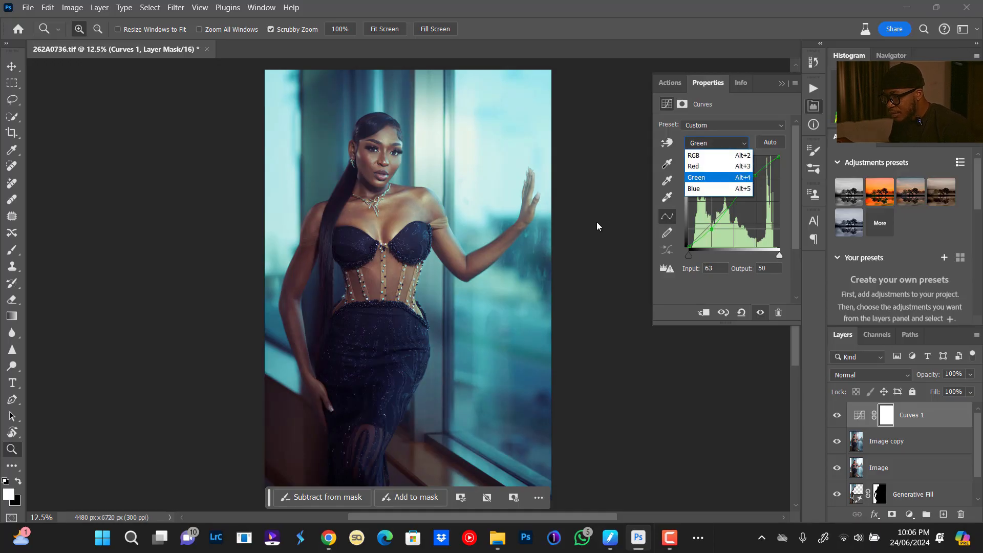
left_click(725, 189)
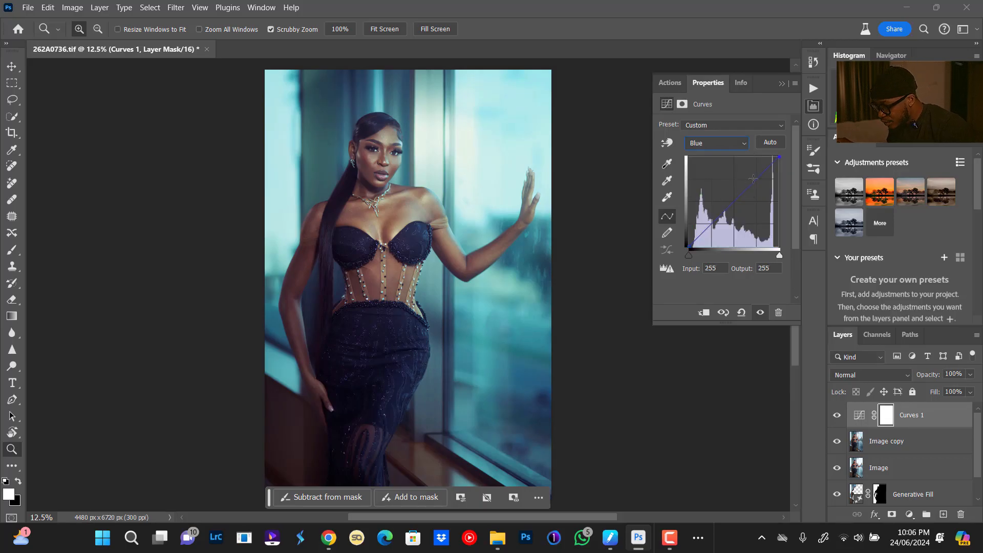
left_click_drag(755, 180, 755, 176)
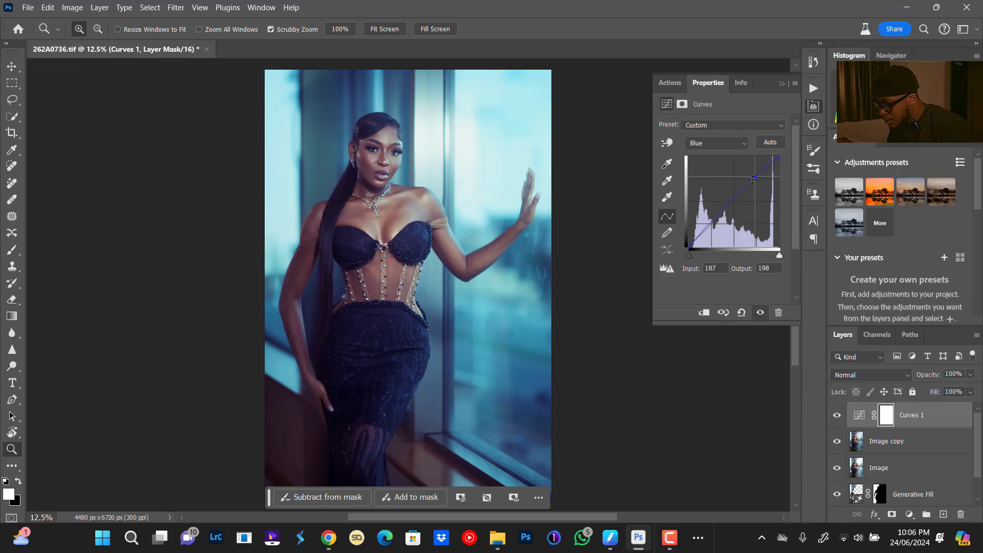
left_click_drag(712, 222, 713, 226)
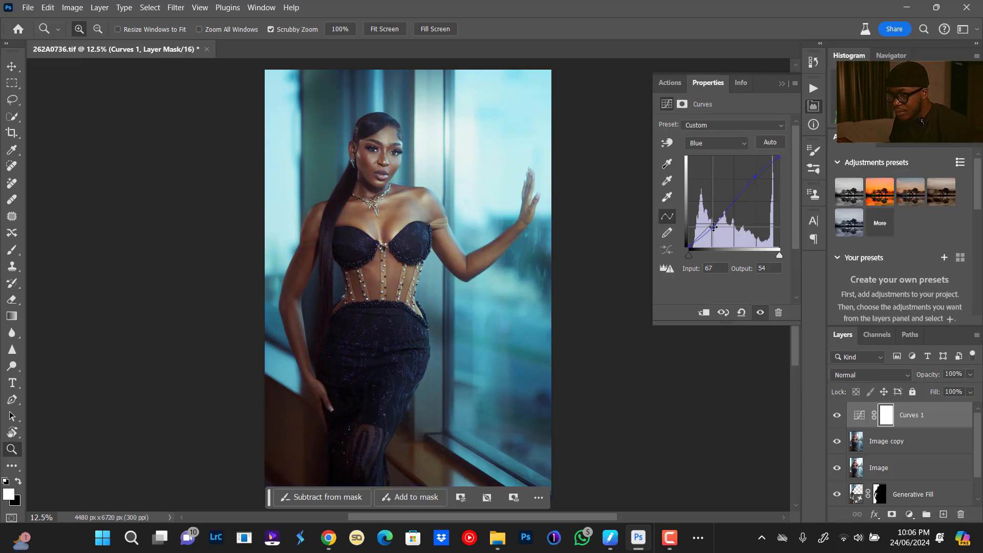
- Add a Color Balance adjustment layer with midtones at -5 for Magenta-Green and -14 for Yellow-Blue
left_click(910, 517)
left_click(914, 408)
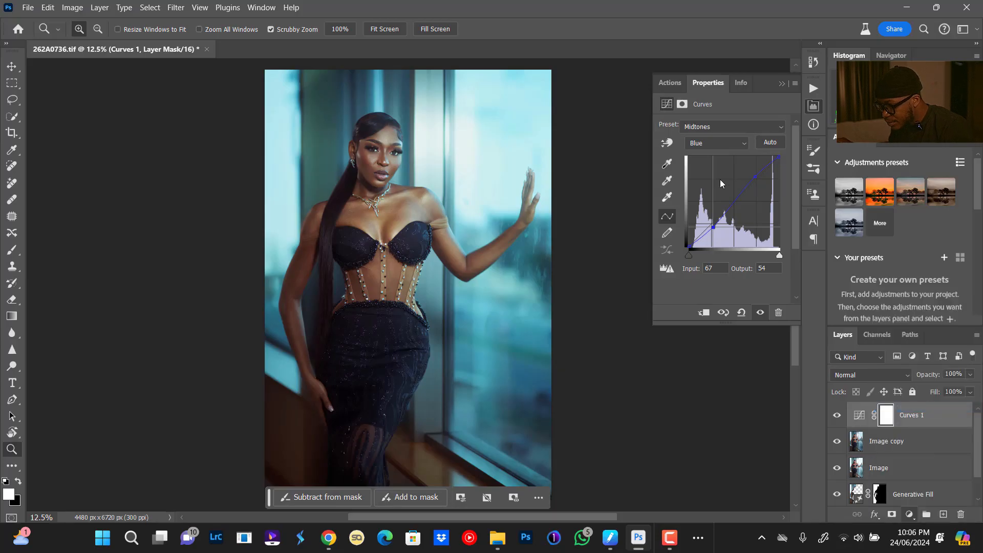
left_click_drag(705, 197, 700, 200)
left_click_drag(705, 174, 703, 177)
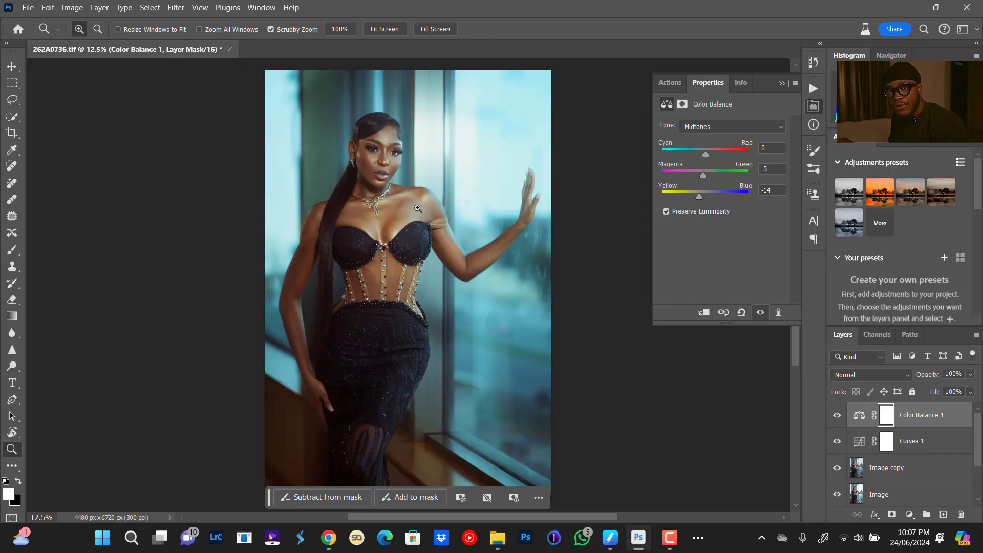
mouse_move(380, 212)
left_mouse_down()
mouse_move(409, 230)
mouse_move(390, 226)
left_mouse_up()
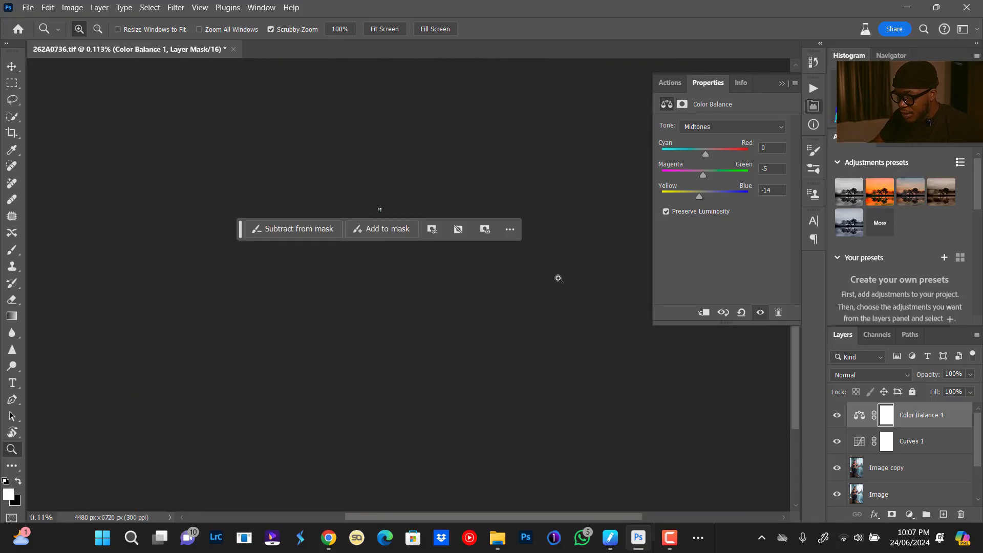
key("ctrl+0")
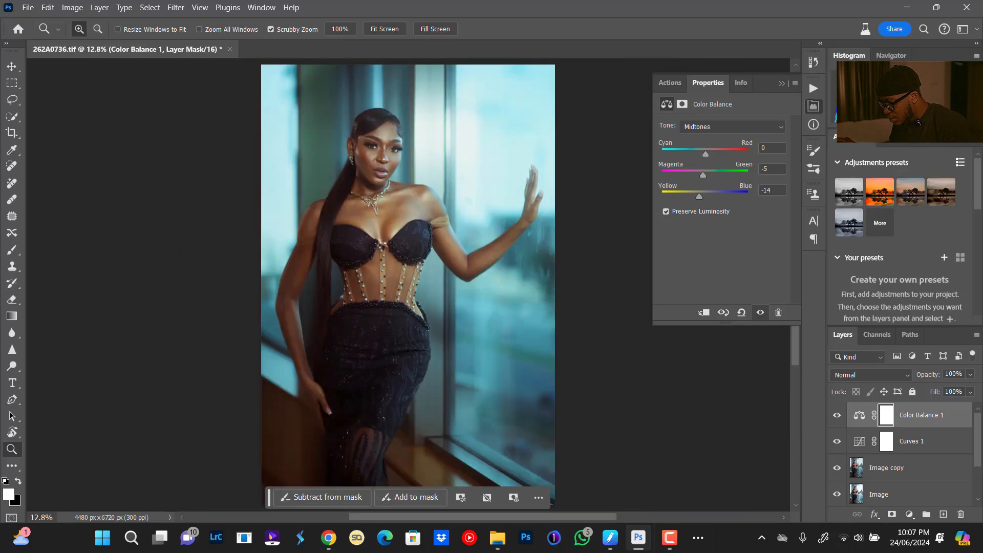
- Add a Solid Color fill layer above the Color Balance layer in dark brown #251d10
left_click(909, 514)
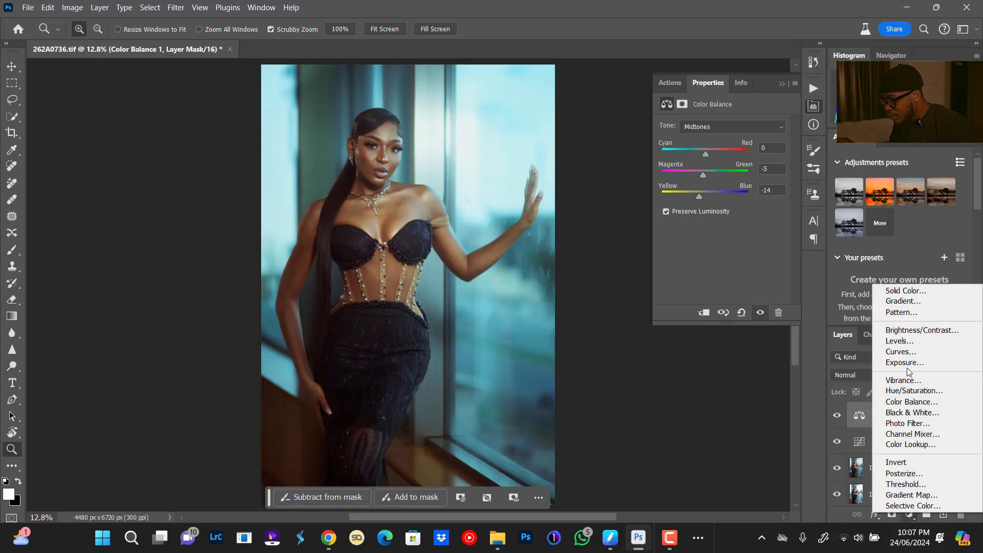
left_click(906, 292)
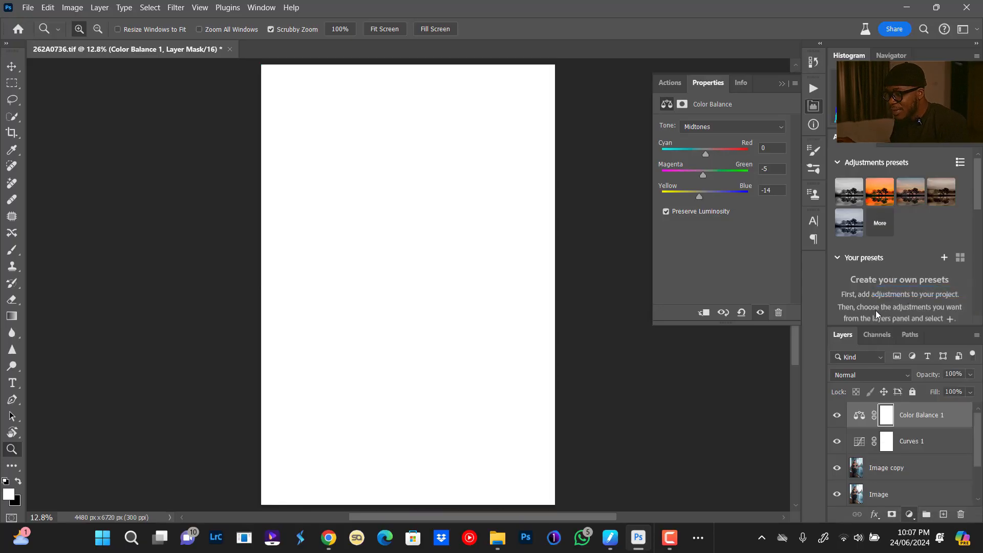
left_click(819, 242)
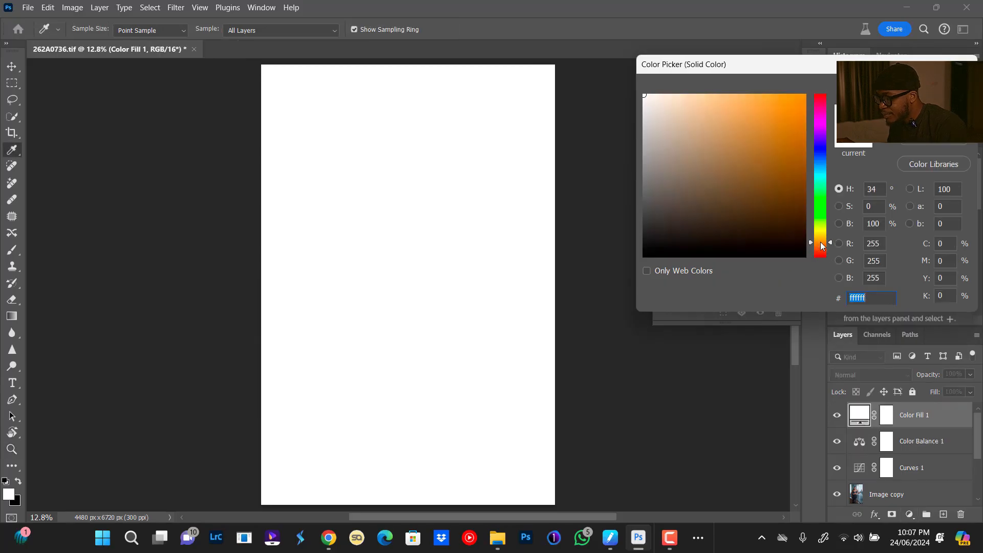
left_click_drag(738, 236, 741, 231)
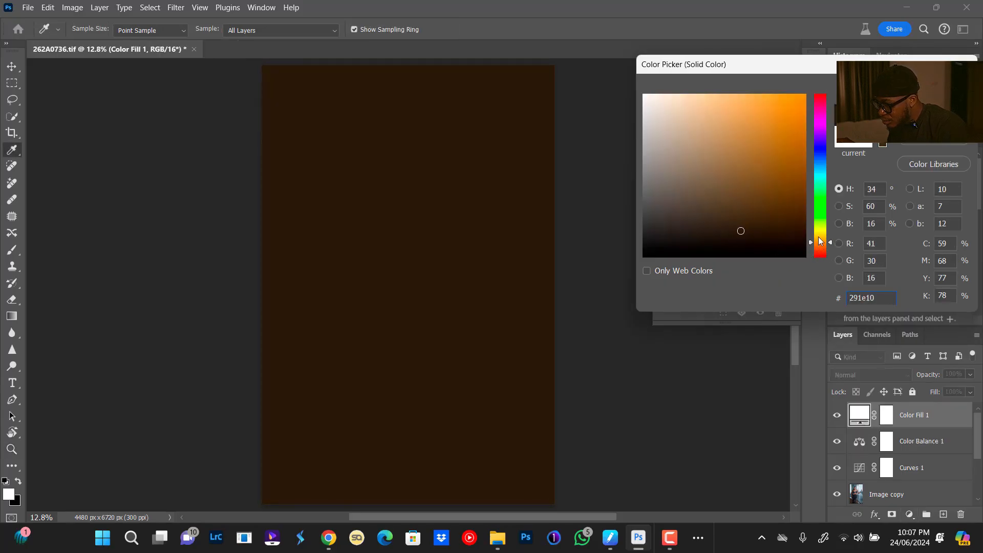
left_click_drag(825, 241, 825, 240)
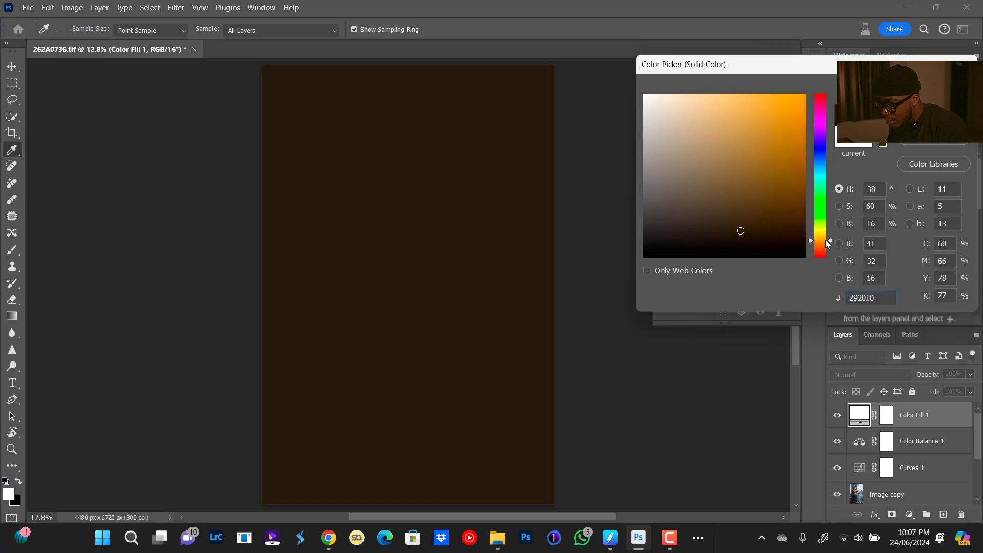
left_click(742, 232)
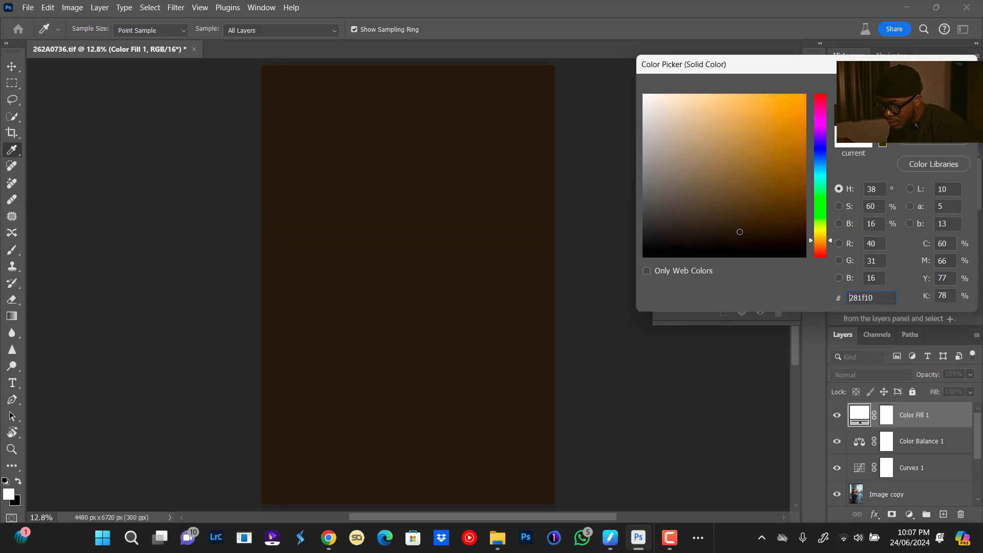
left_click_drag(739, 233, 735, 233)
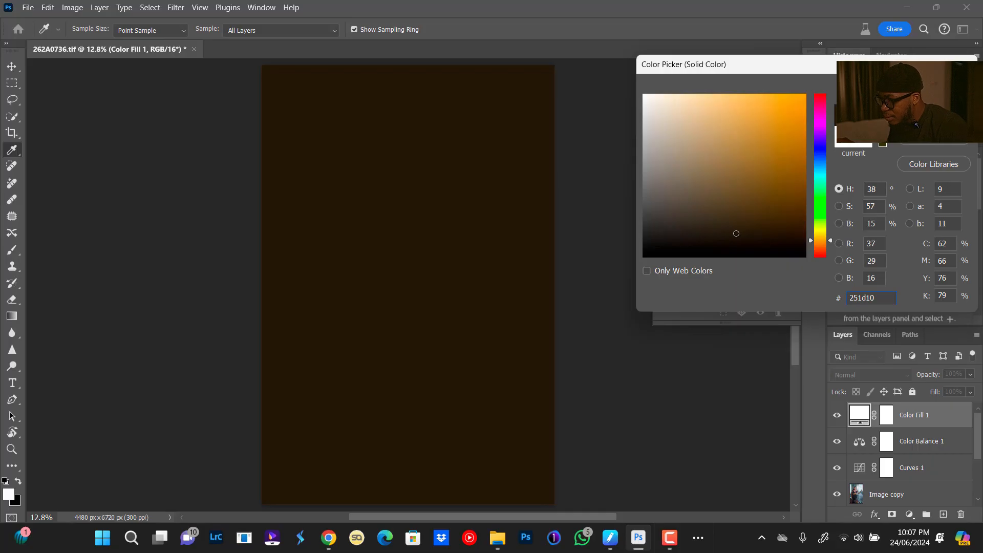
key("Return")
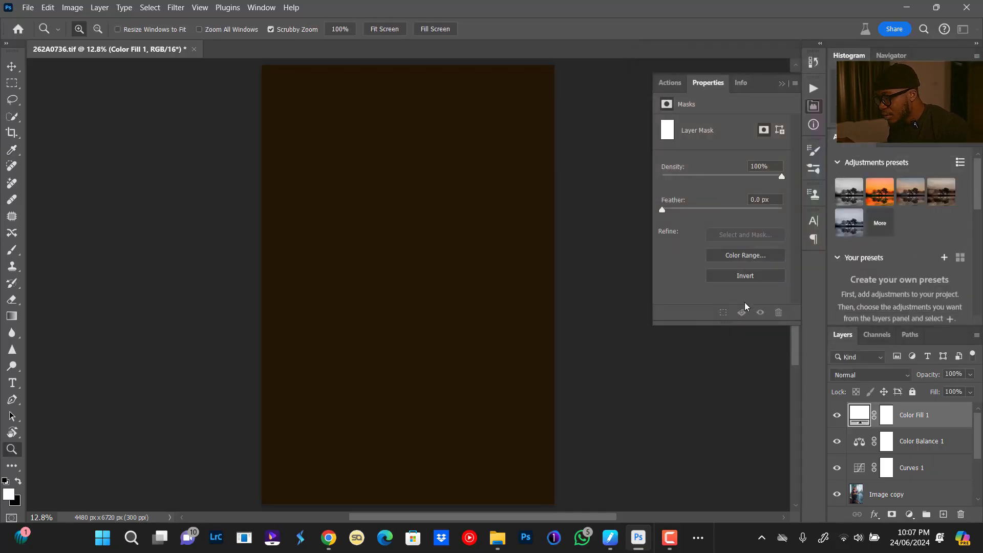
- Set the Color Fill 1 layer's blend mode to Color and lower its fill to 12%
left_click(875, 374)
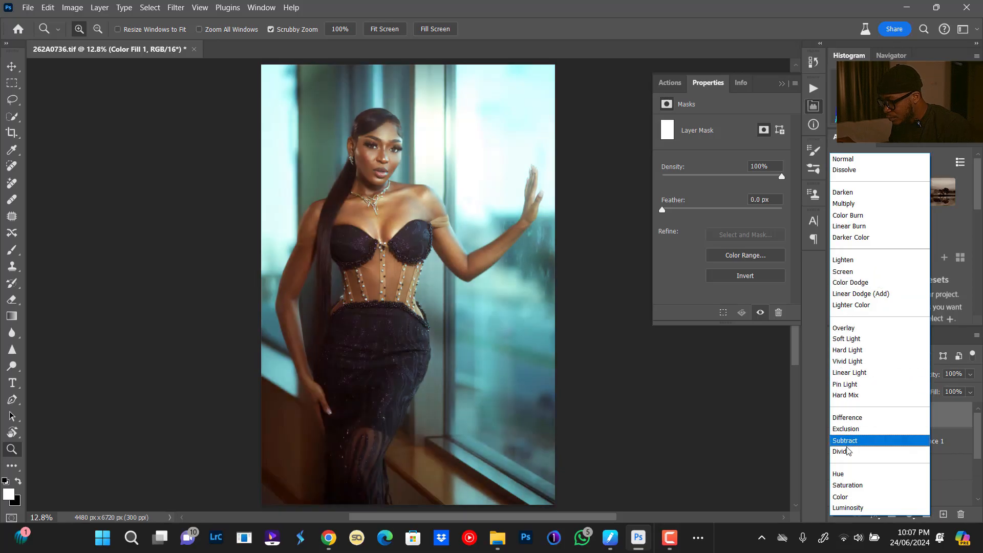
left_click(840, 496)
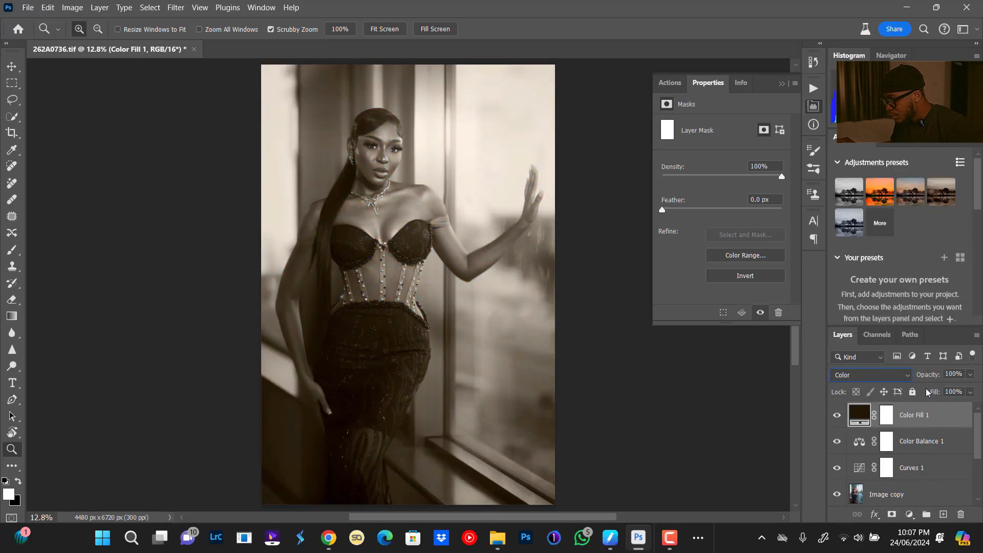
left_click(967, 392)
mouse_move(929, 411)
left_mouse_down()
mouse_move(916, 410)
mouse_move(924, 410)
left_mouse_up()
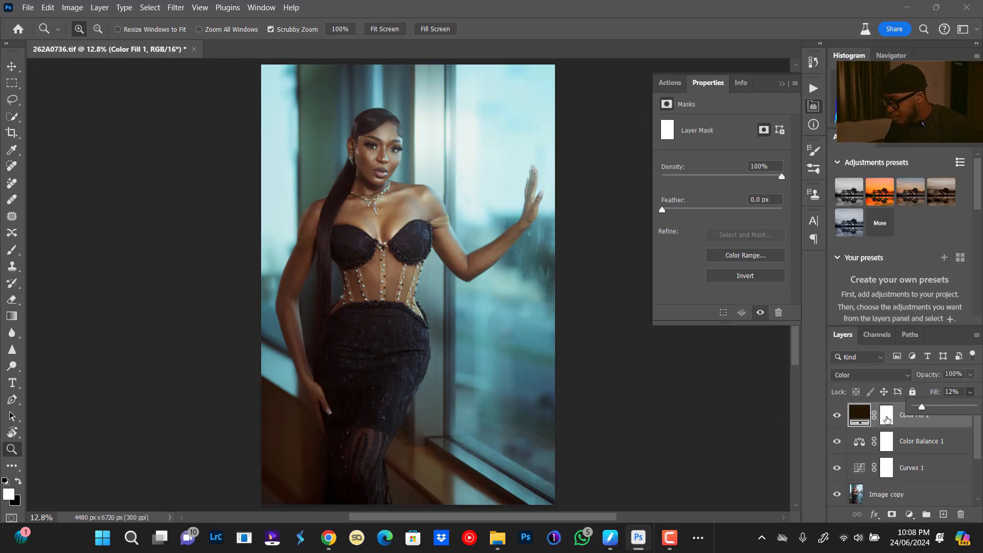
left_click(886, 419)
left_click(919, 426)
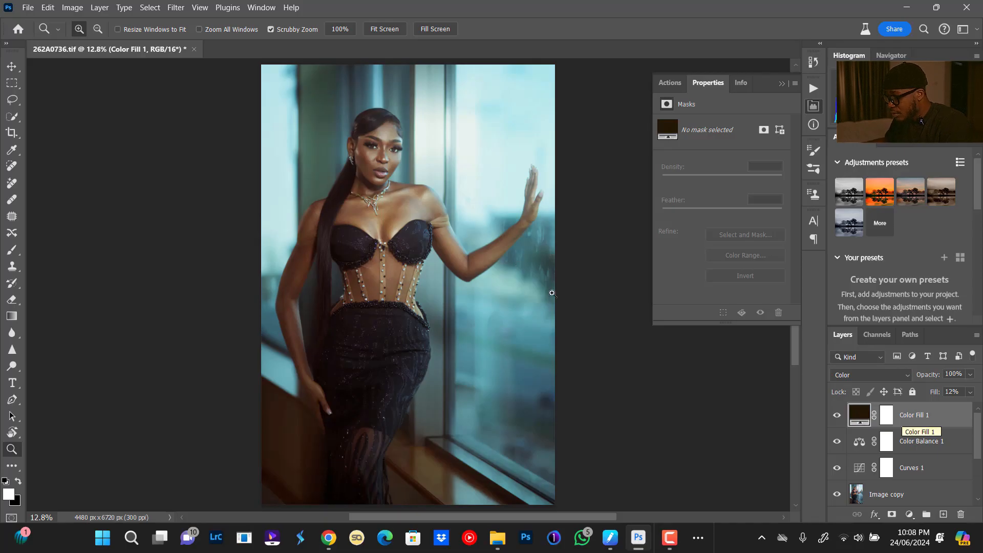
right_click(885, 423)
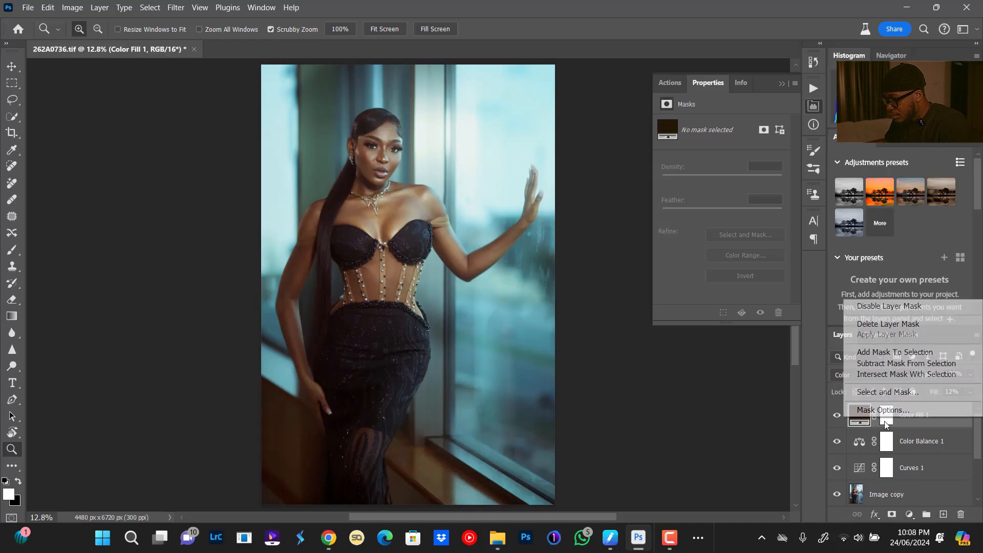
left_click(872, 325)
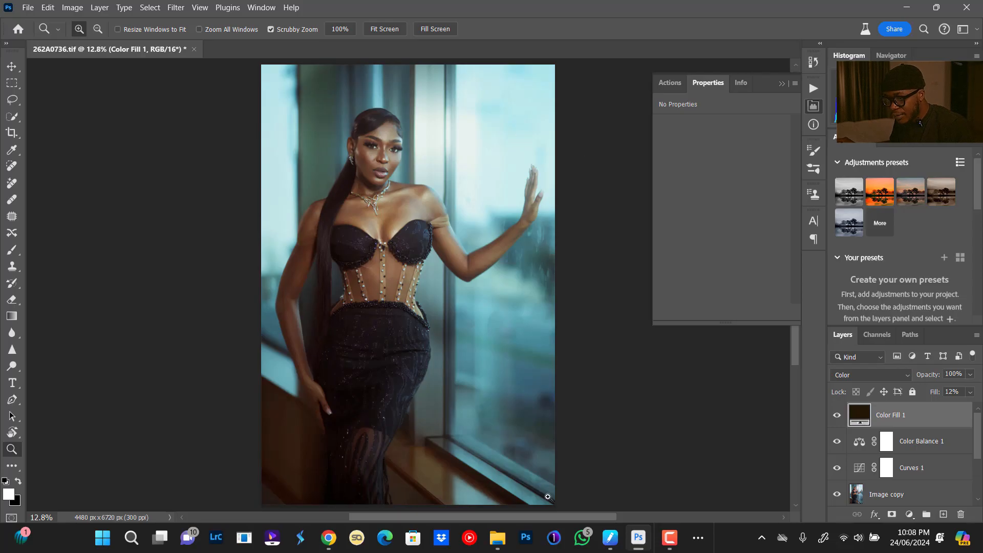
left_click(873, 501)
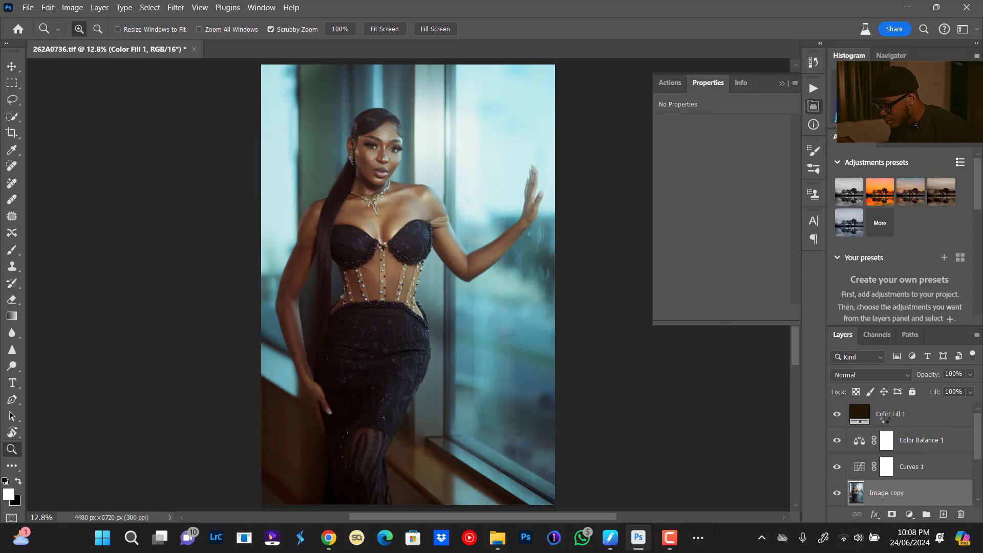
double_click(921, 492)
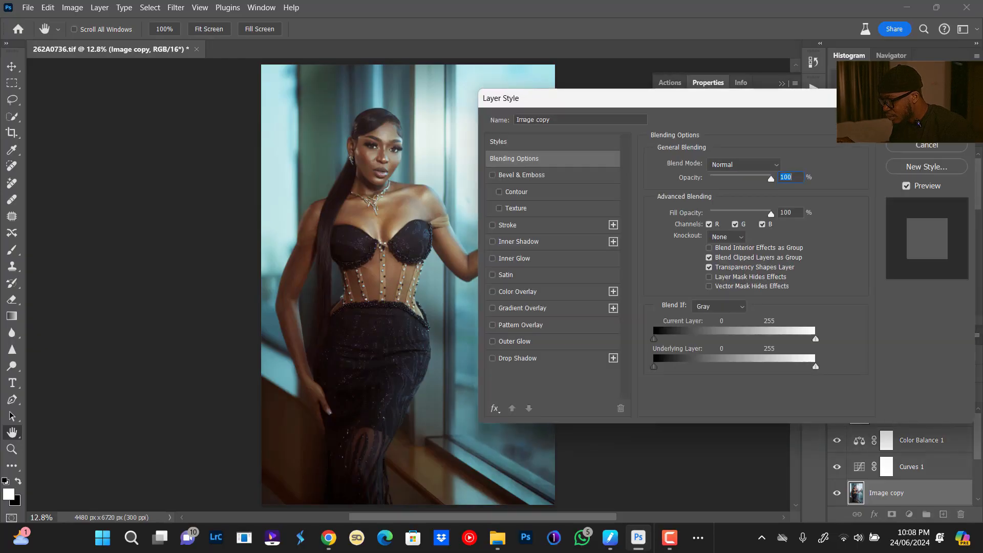
key("Escape")
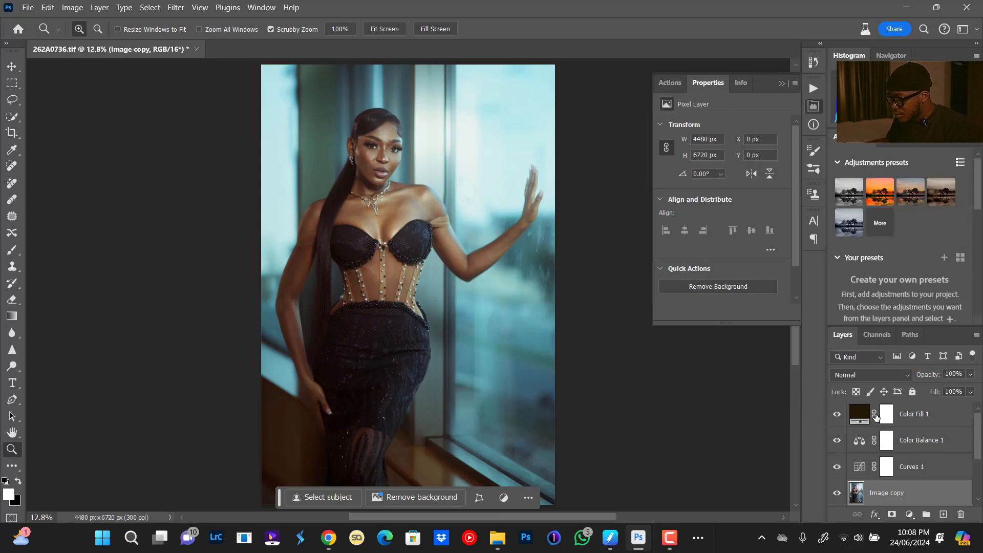
- Invert the Color Fill 1 mask to black and start painting the face in white with a 500 px brush at 72% flow
left_click(881, 419)
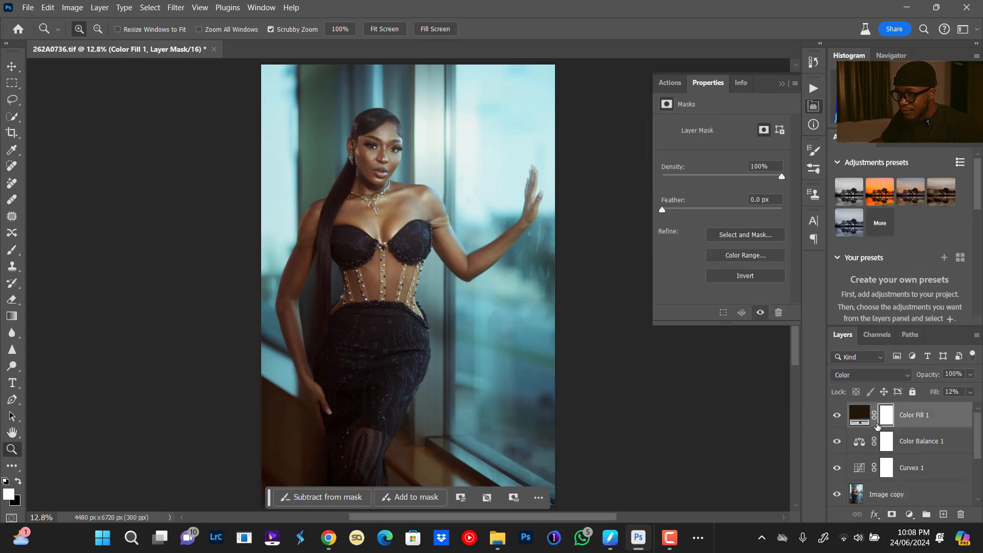
key("ctrl+i")
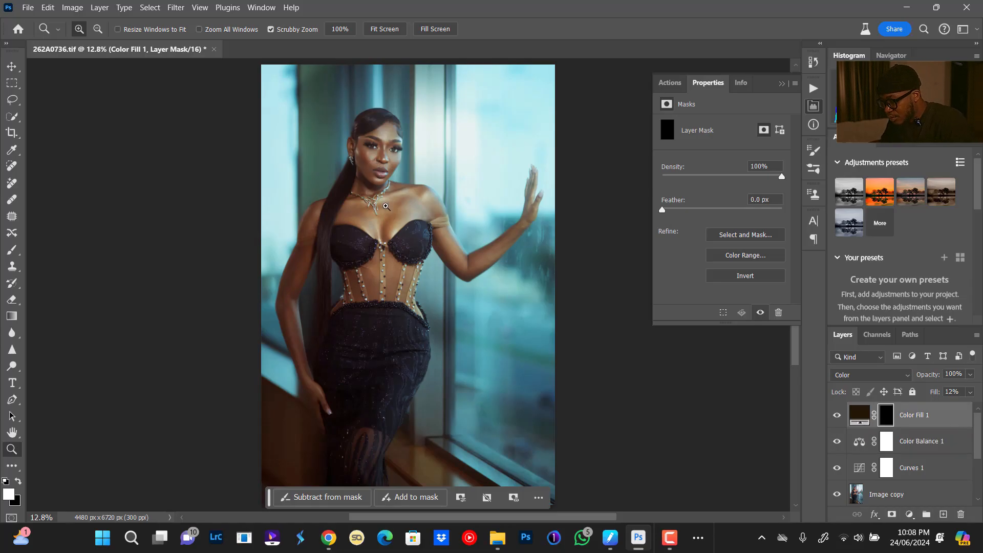
key("b")
key("bracketright")
key("bracketright")
key("bracketright")
key("bracketright")
key("bracketright")
key("bracketright")
key("bracketright")
key("bracketright")
key("bracketright")
key("bracketright")
key("bracketright")
key("bracketright")
key("bracketright")
key("bracketright")
key("bracketright")
key("bracketright")
key("bracketright")
key("bracketright")
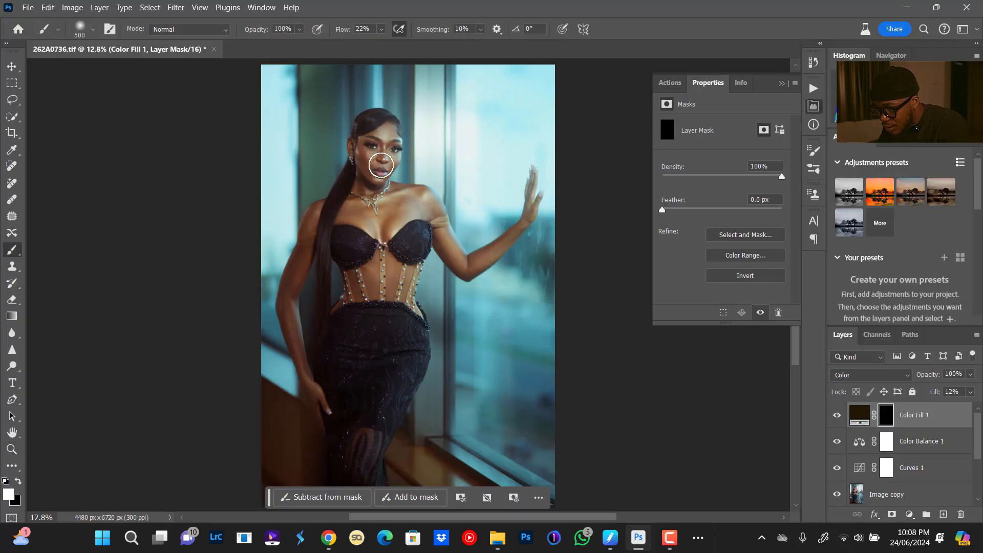
left_click_drag(381, 29, 415, 46)
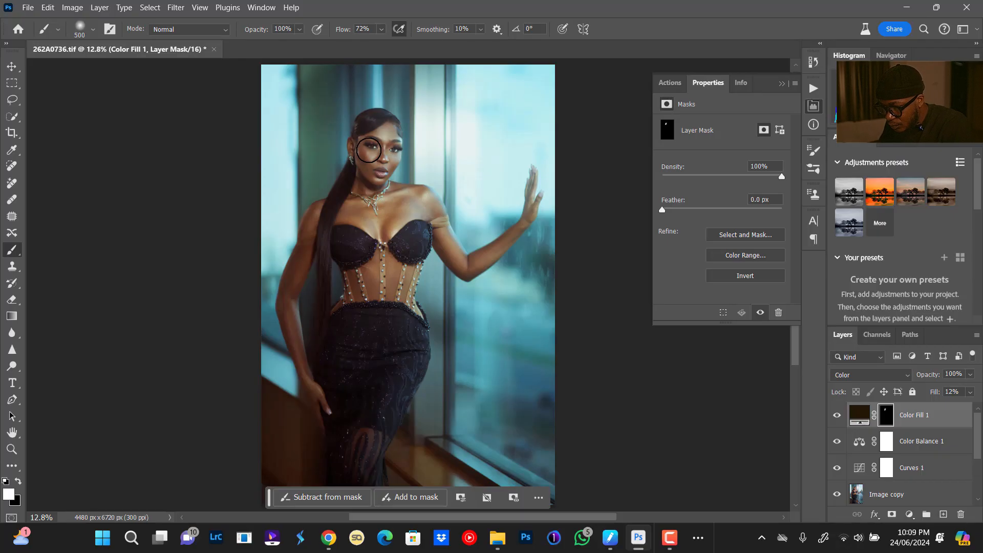
key("p")
left_click_drag(382, 146, 370, 178)
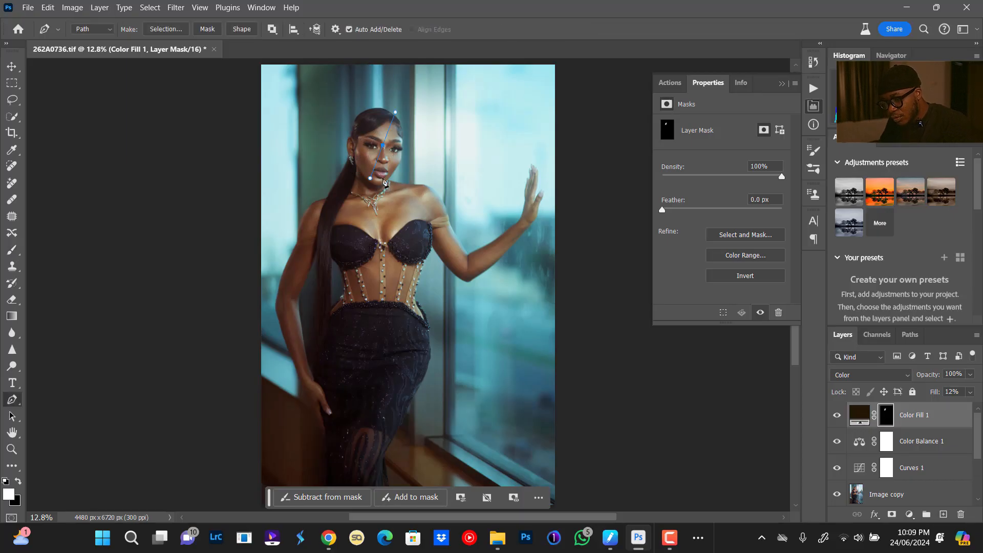
key("ctrl+z")
- Paint the subject's skin along the face, shoulders and arms in white on the Color Fill 1 mask with a 250 to 300 px brush
key("b")
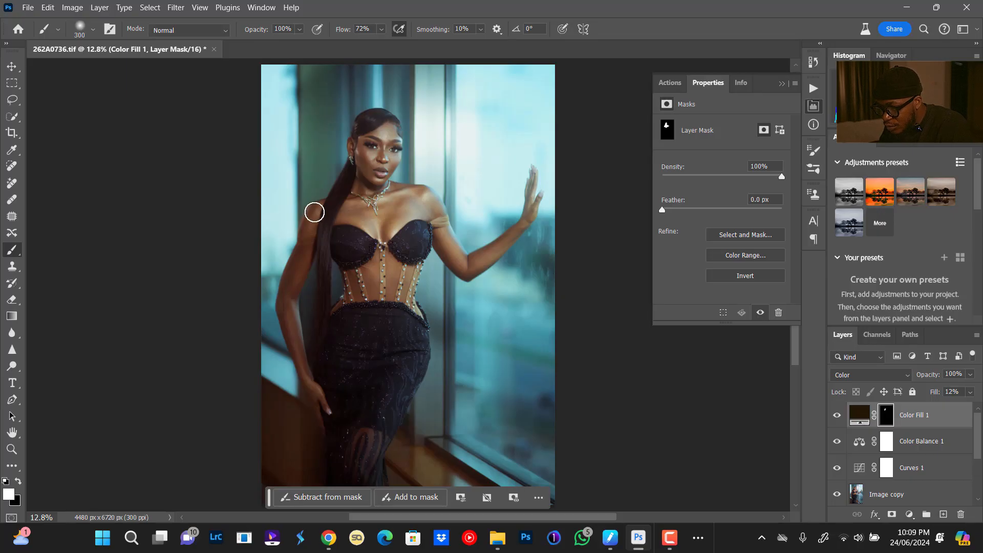
key("bracketleft")
key("bracketleft")
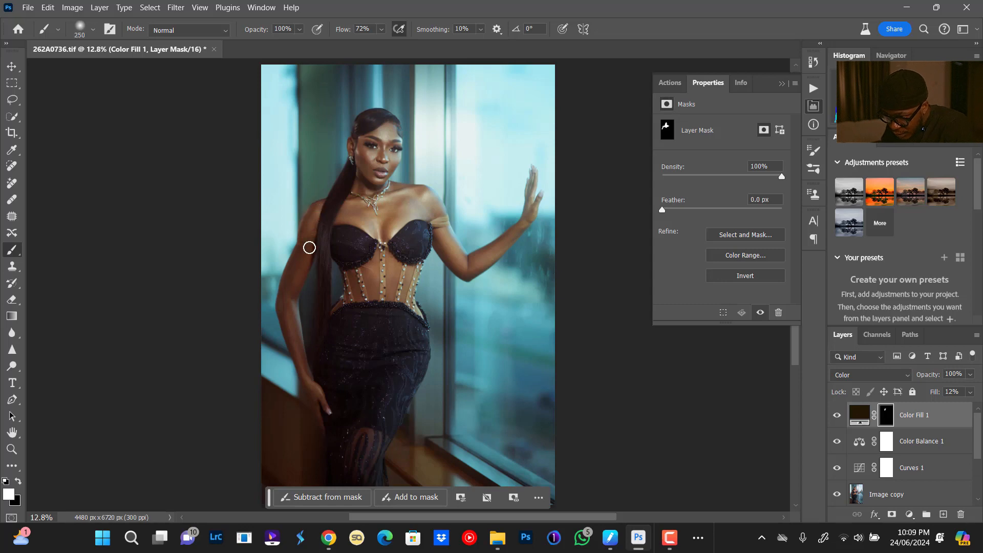
key("bracketright")
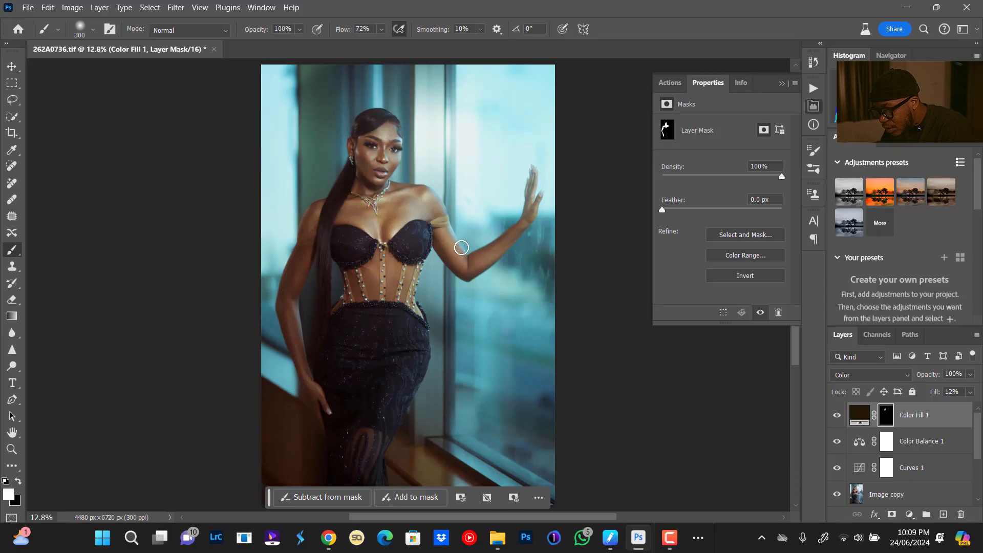
key("bracketleft")
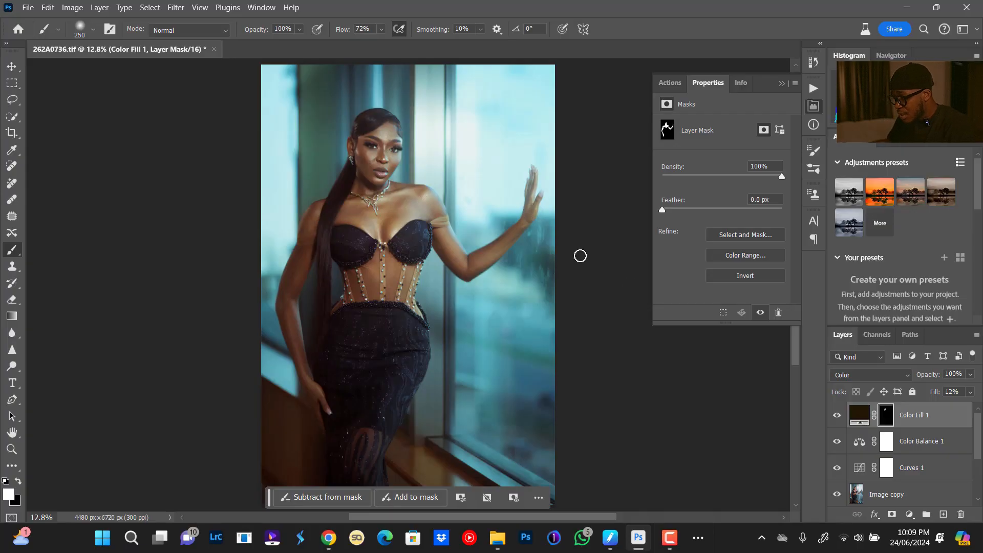
- Change the Color Fill 1 colour to a lighter brown, about #584728
double_click(860, 419)
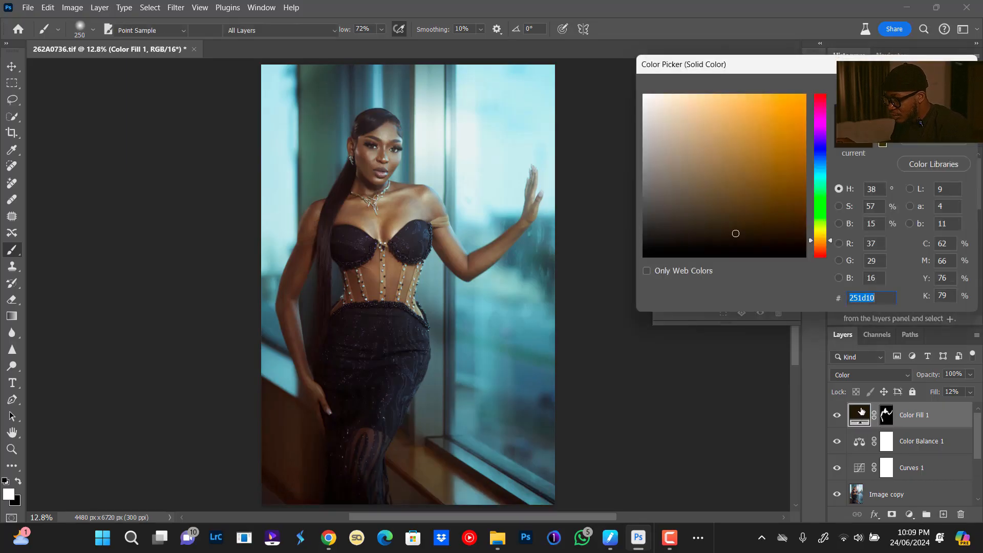
mouse_move(740, 214)
left_mouse_down()
mouse_move(726, 208)
mouse_move(732, 201)
left_mouse_up()
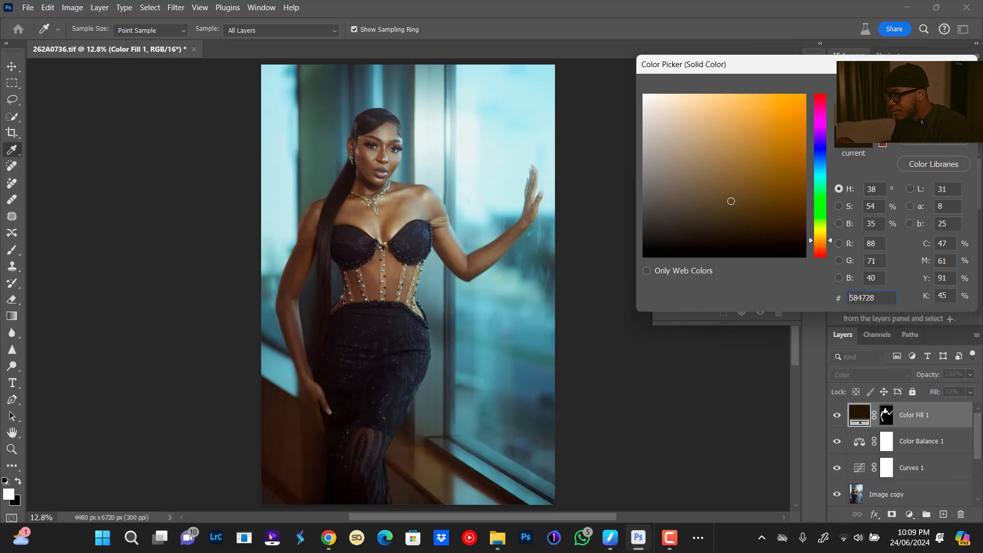
key("Return")
key("b")
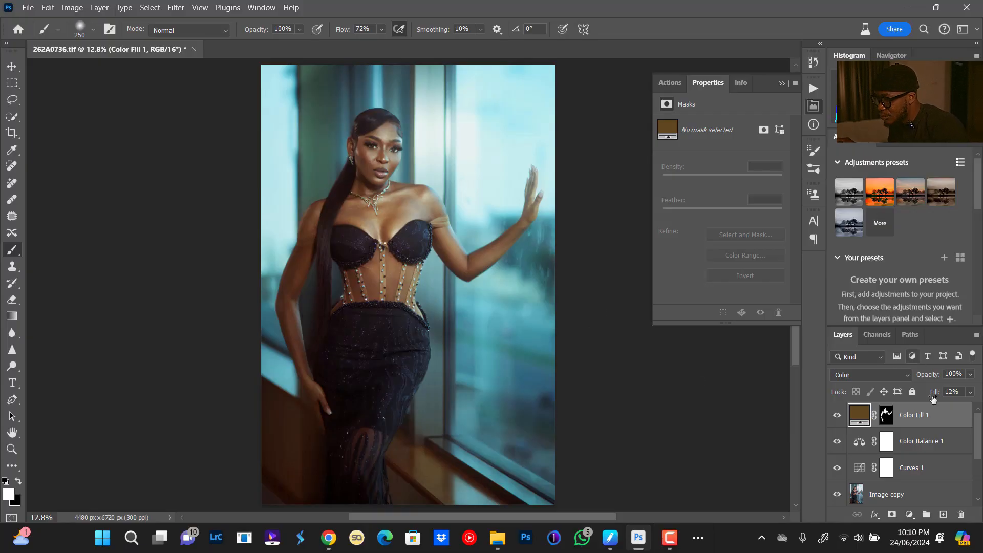
- Add a Selective Color adjustment layer above Color Fill 1 and set Yellow to -7% for the Blacks
left_click(909, 514)
left_click(911, 506)
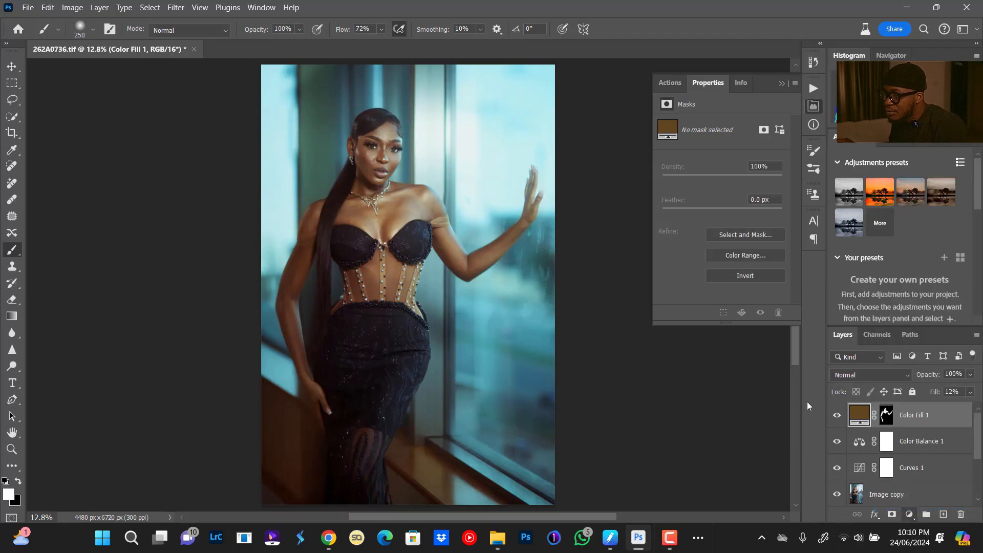
left_click(725, 135)
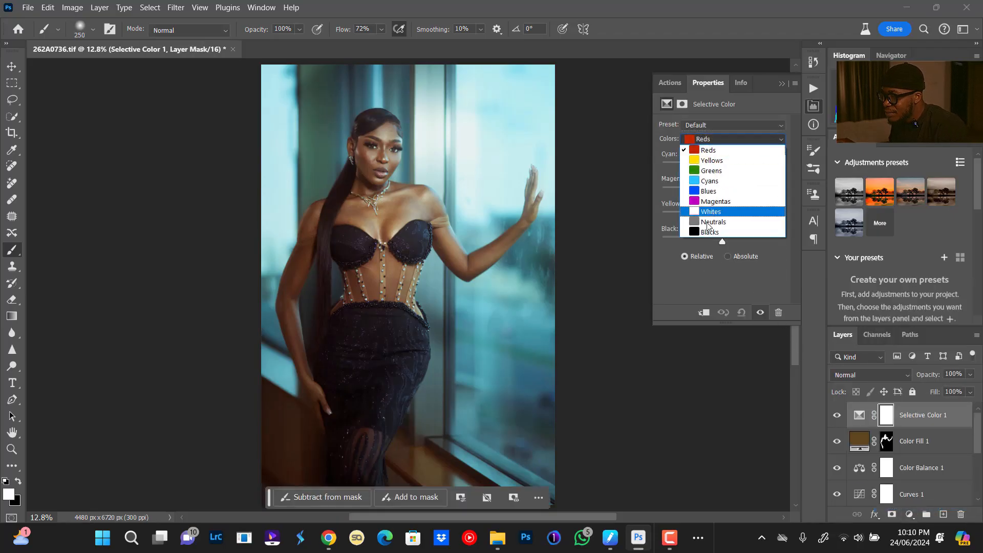
left_click(710, 227)
left_click_drag(721, 216, 717, 217)
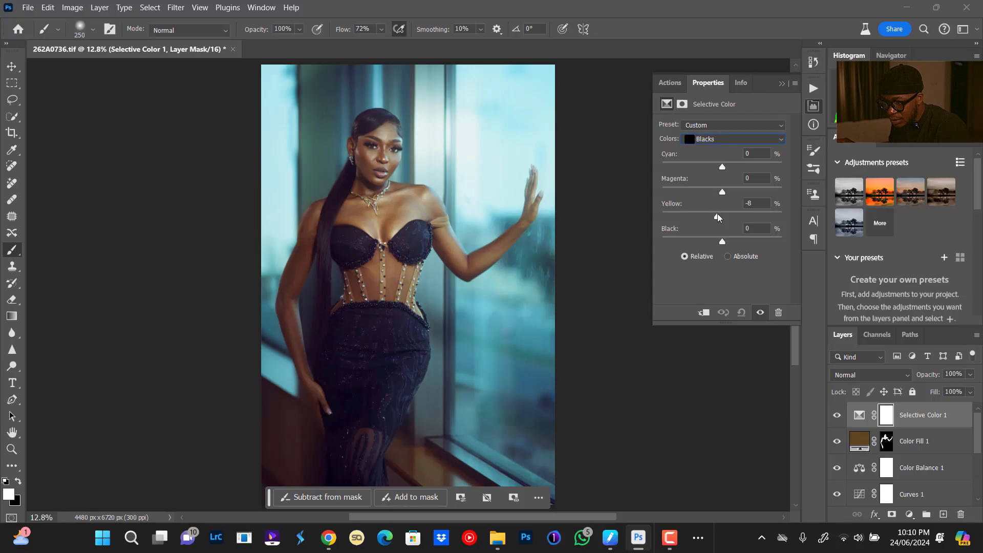
left_click_drag(717, 217, 721, 217)
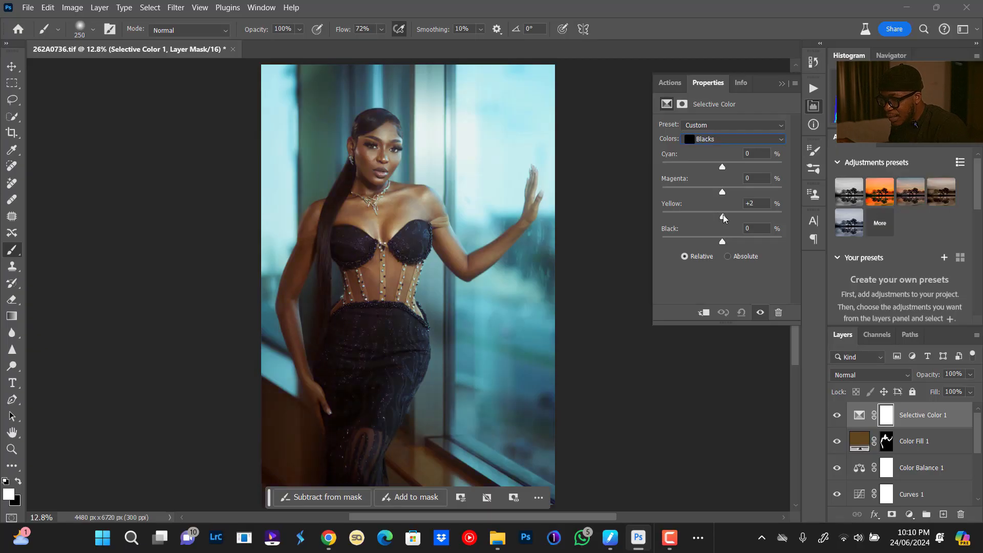
left_click_drag(723, 217, 715, 216)
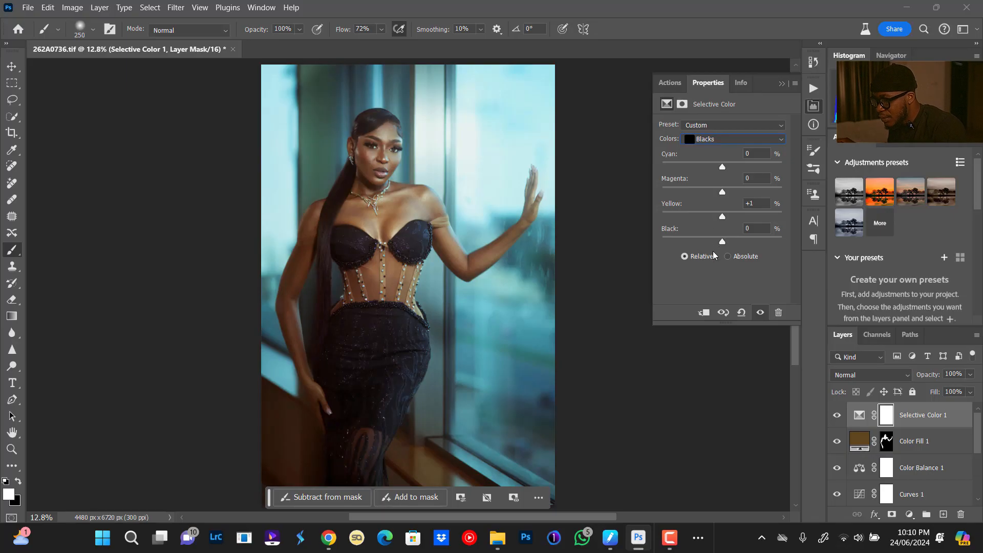
left_click_drag(721, 217, 718, 220)
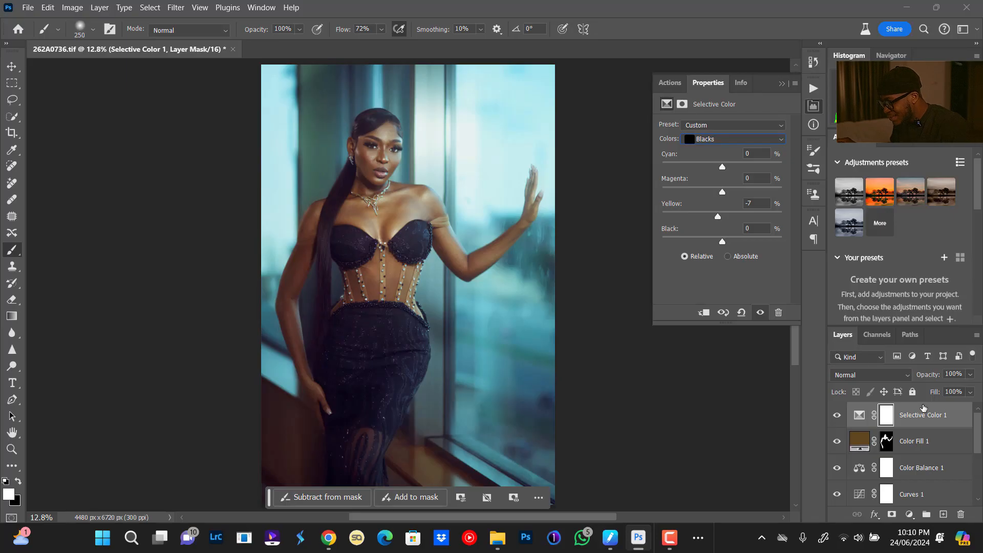
- Add a second Curves adjustment layer, place a midtone point at input 128, output 126, and raise the black point to output 9
left_click(909, 514)
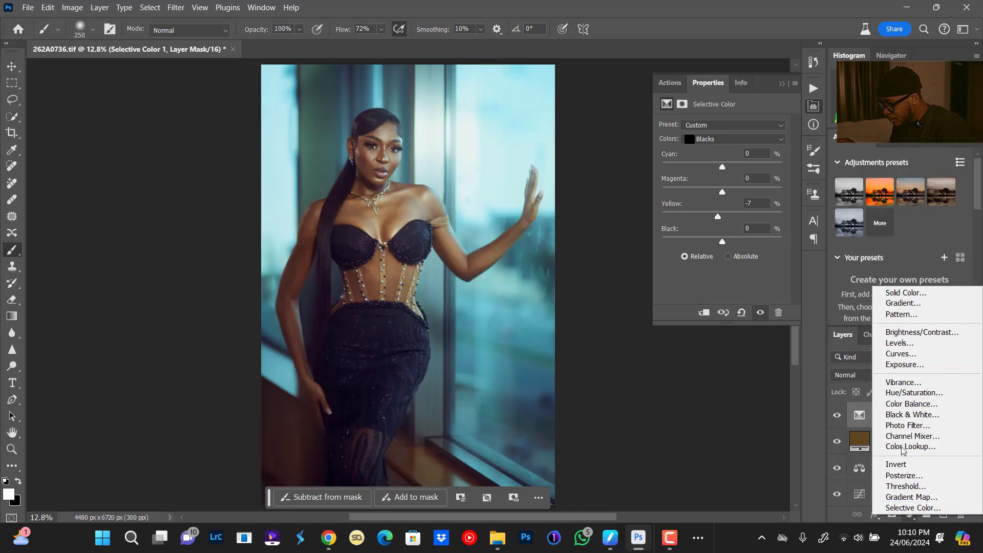
left_click(901, 353)
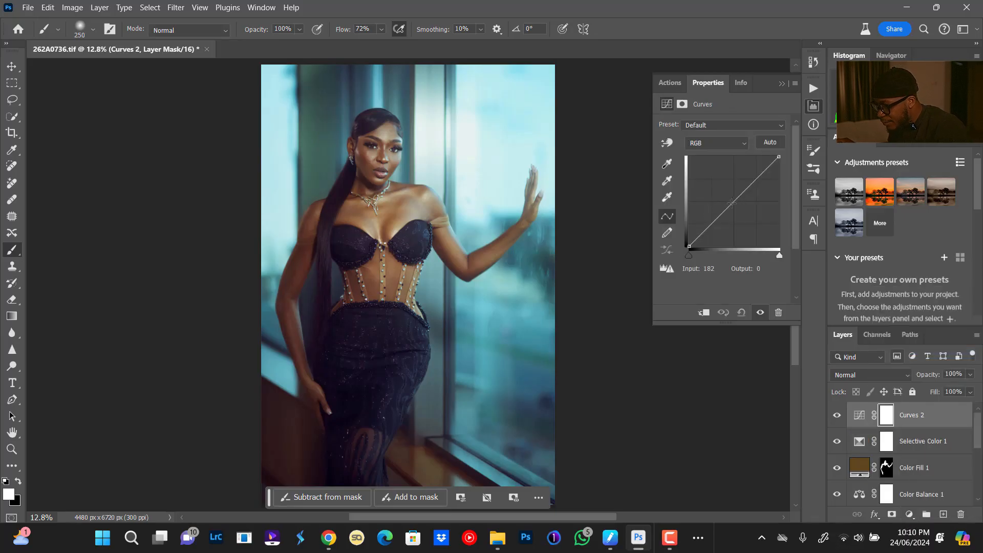
left_click(734, 202)
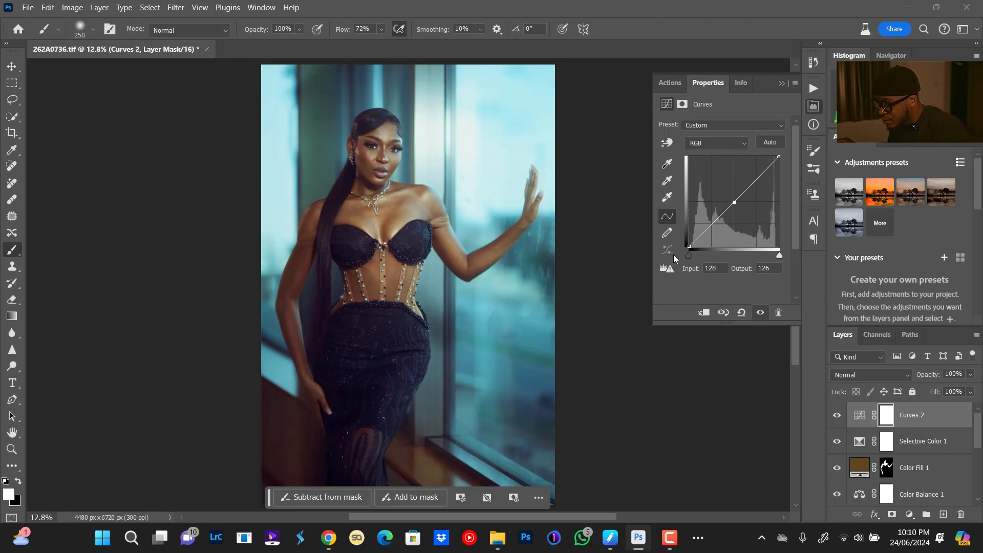
left_click(688, 245)
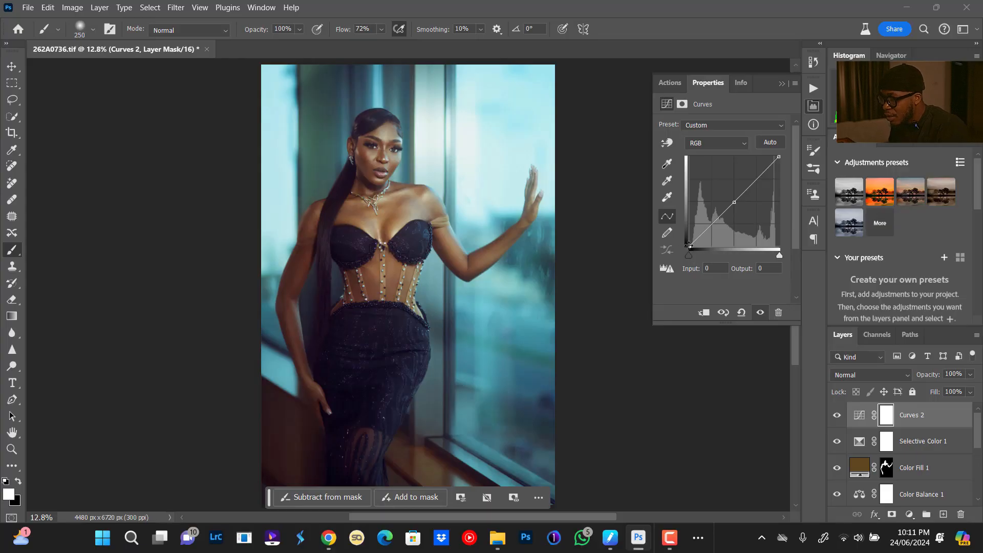
left_click_drag(688, 247, 679, 244)
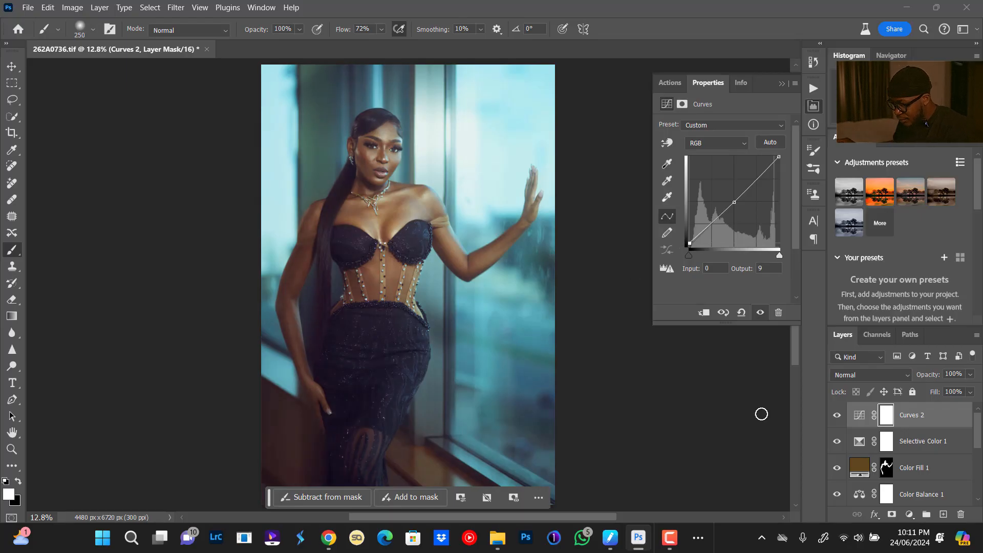
- Add a Levels adjustment layer above Curves 2, set the Blue output levels to 6 and 235, and compare the layer's effect off and on
left_click(909, 514)
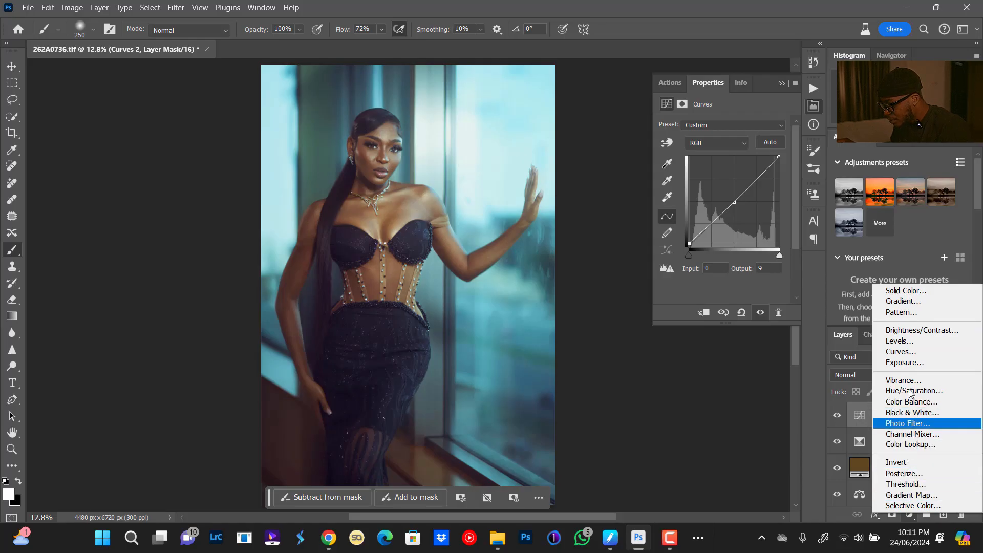
left_click(899, 341)
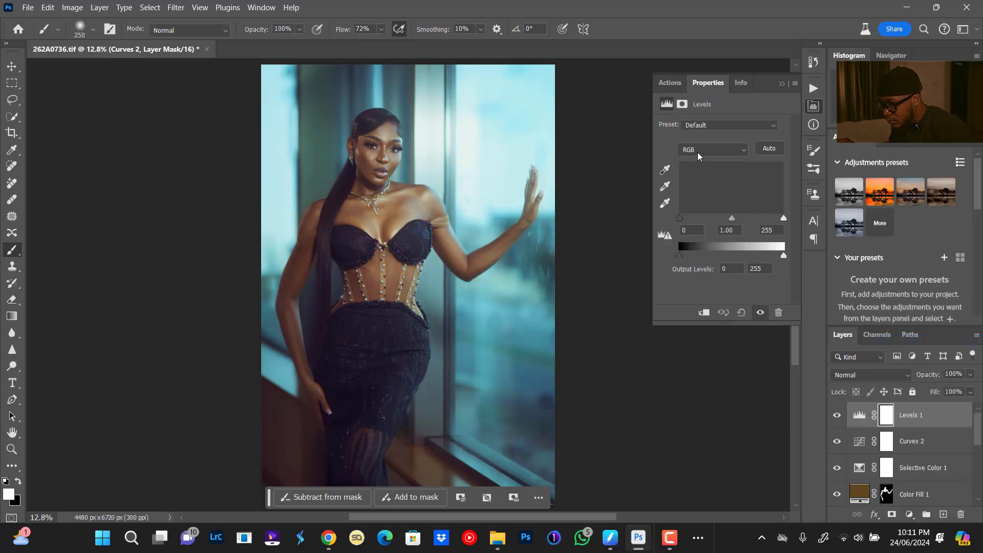
left_click(708, 150)
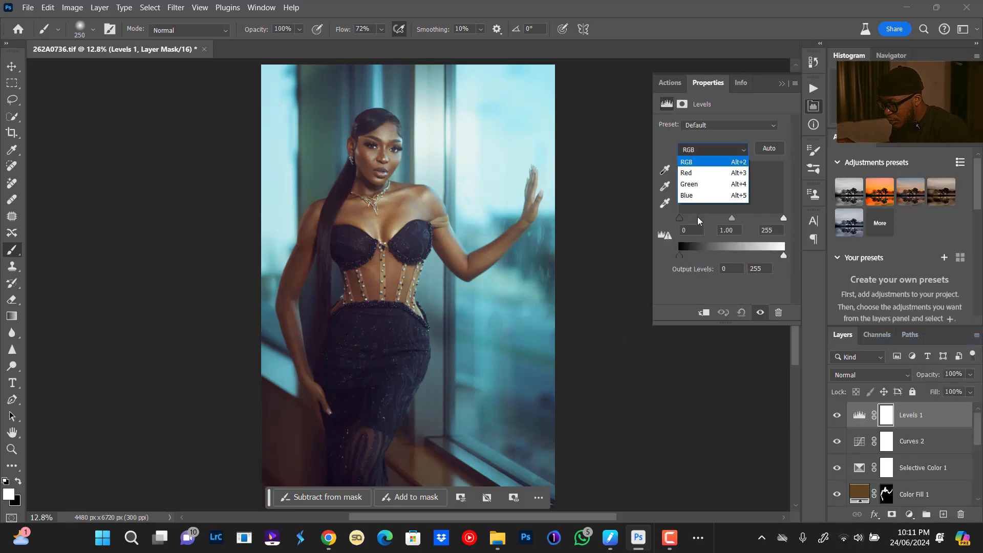
left_click(688, 190)
left_click_drag(683, 259, 685, 261)
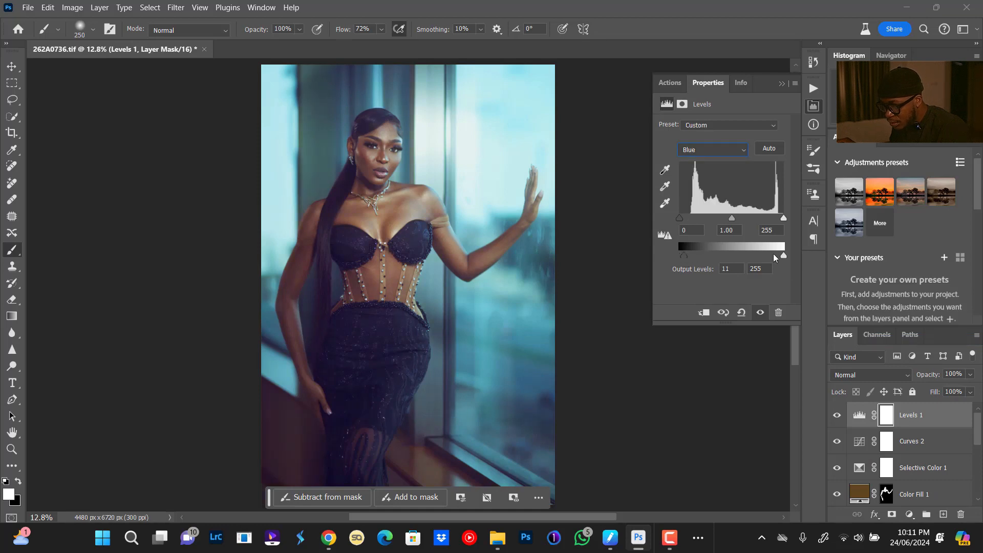
left_click_drag(783, 256, 776, 259)
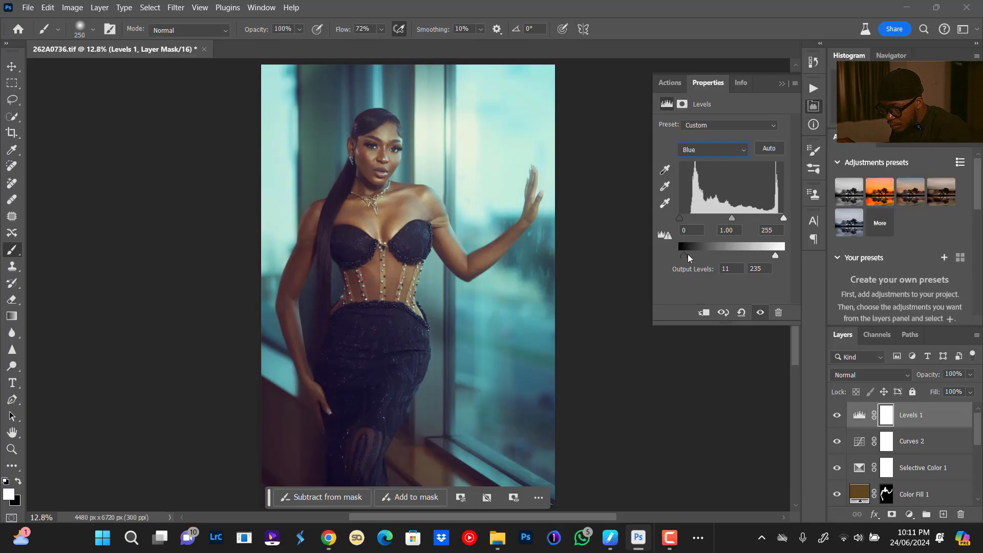
left_click_drag(681, 258, 683, 258)
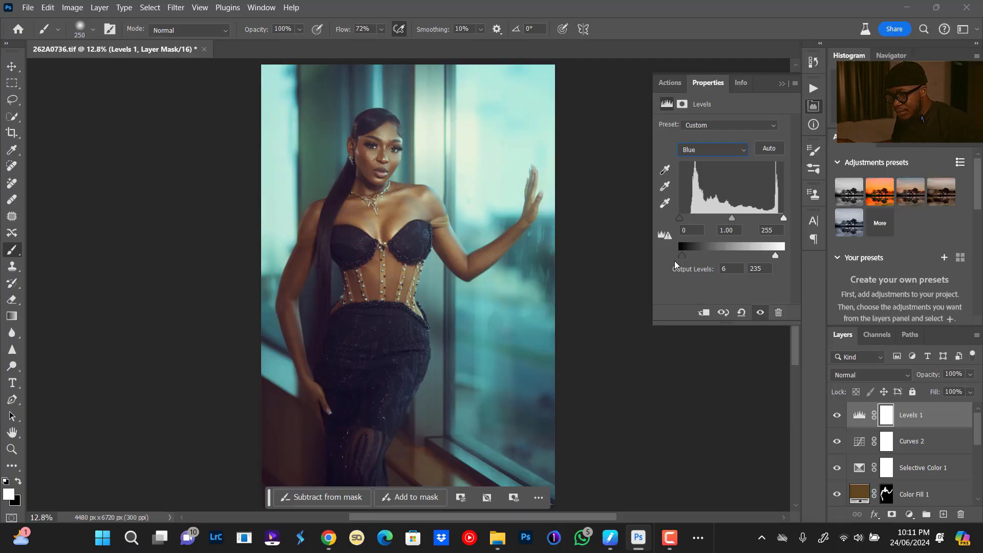
left_click(837, 417)
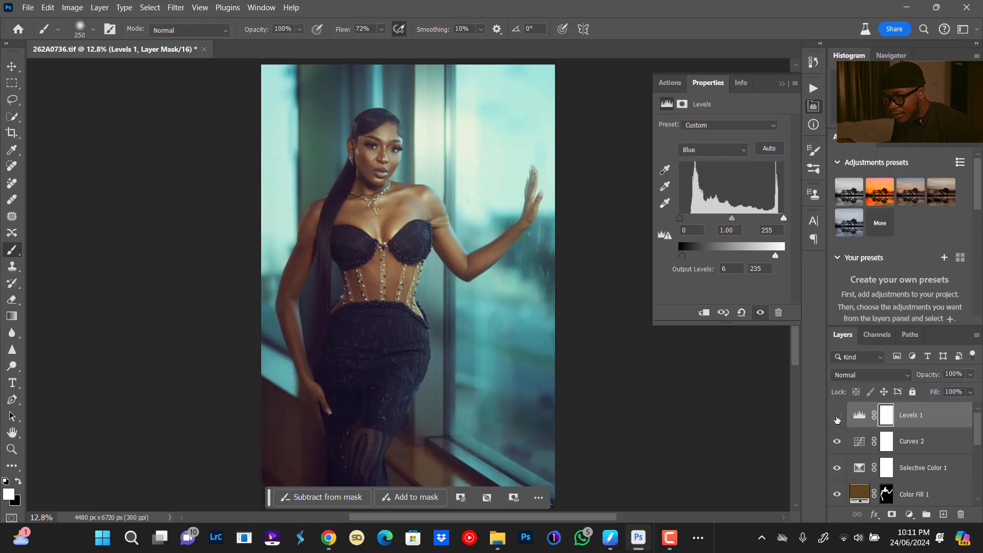
left_click(837, 417)
left_click(838, 417)
left_click(837, 417)
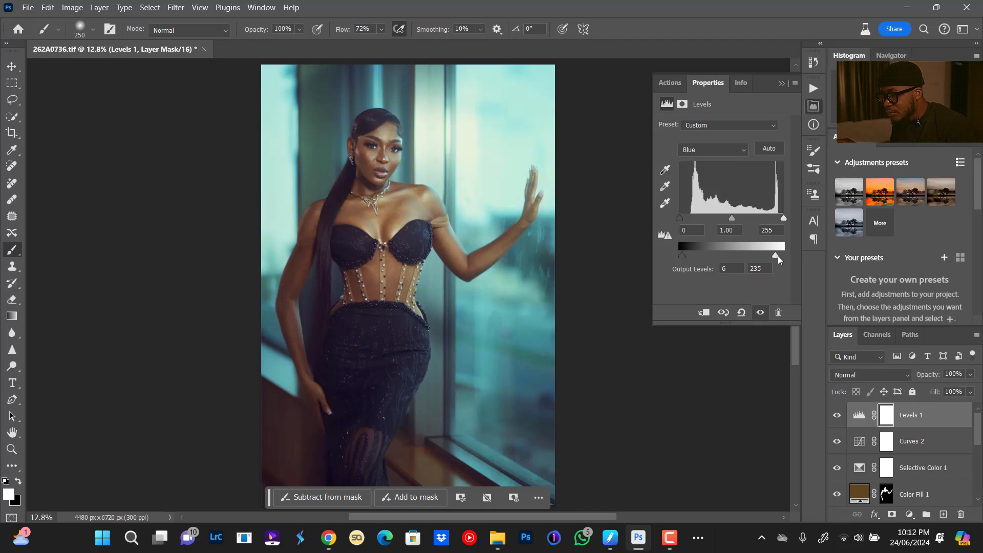
- Restore the Blue output levels of Levels 1 to 0 and 255, and set its Blue input levels to 22 and 228
left_click_drag(777, 259, 796, 261)
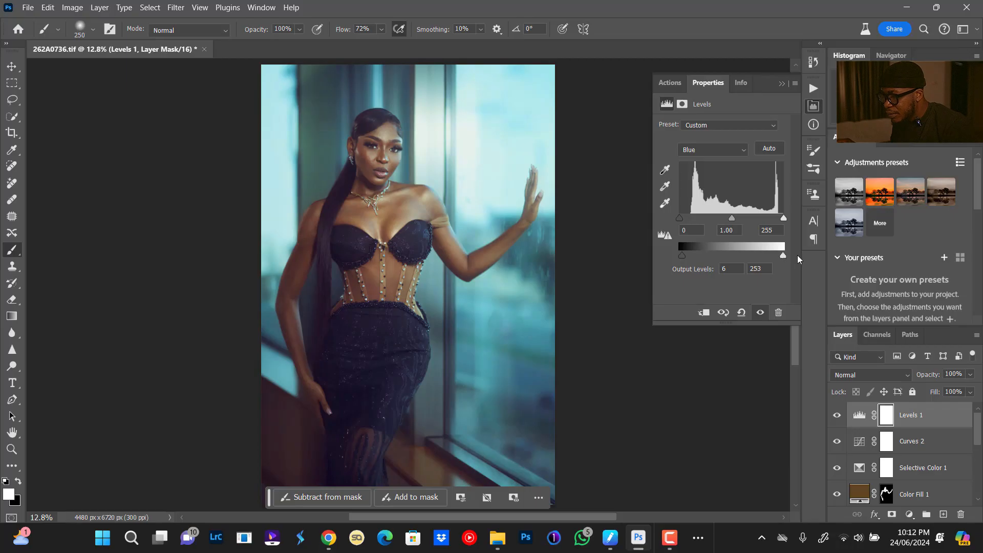
left_click_drag(681, 256, 659, 255)
left_click_drag(682, 256, 632, 254)
left_click_drag(782, 218, 772, 218)
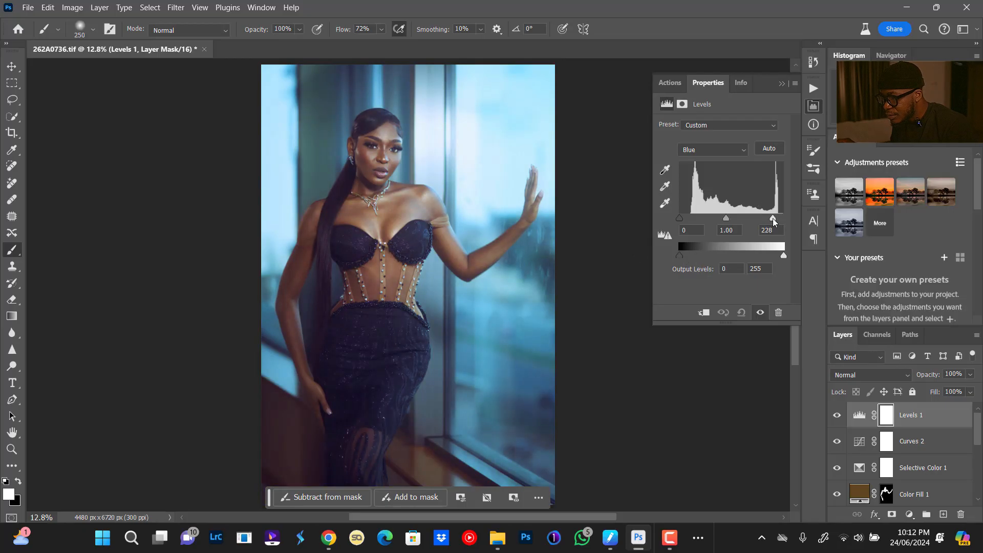
left_click_drag(679, 217, 685, 217)
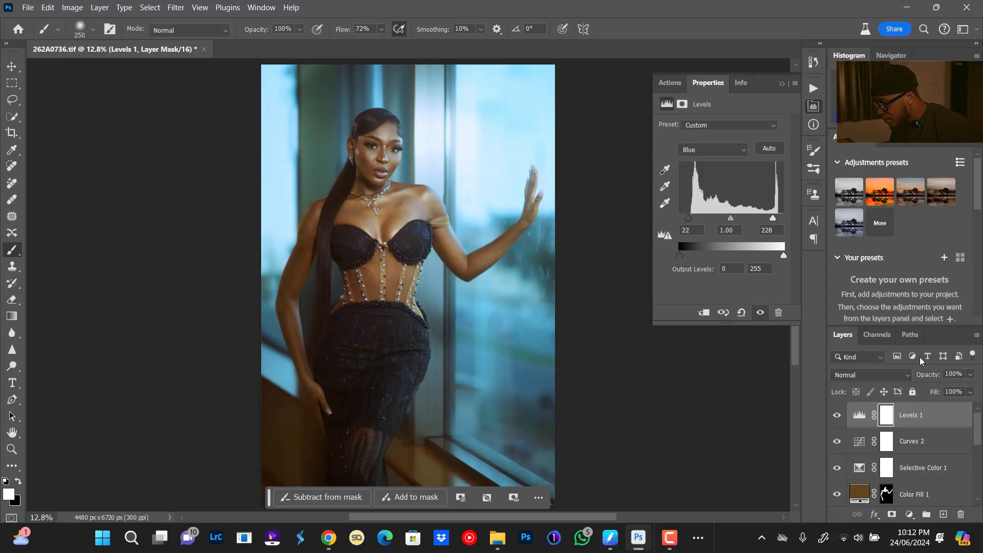
- Raise the RGB black point of Curves 2 to output 14
left_click(857, 446)
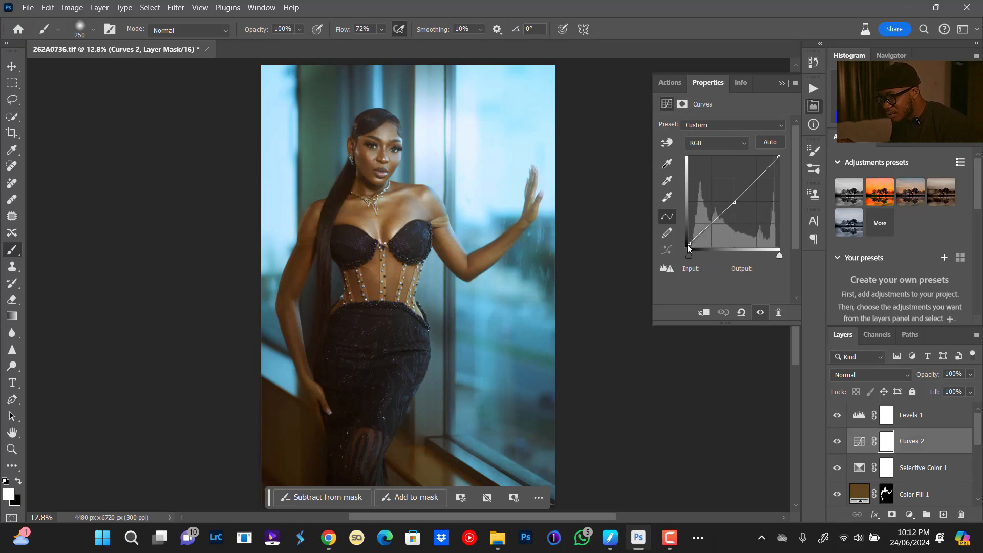
left_click(687, 244)
left_click_drag(687, 243, 679, 241)
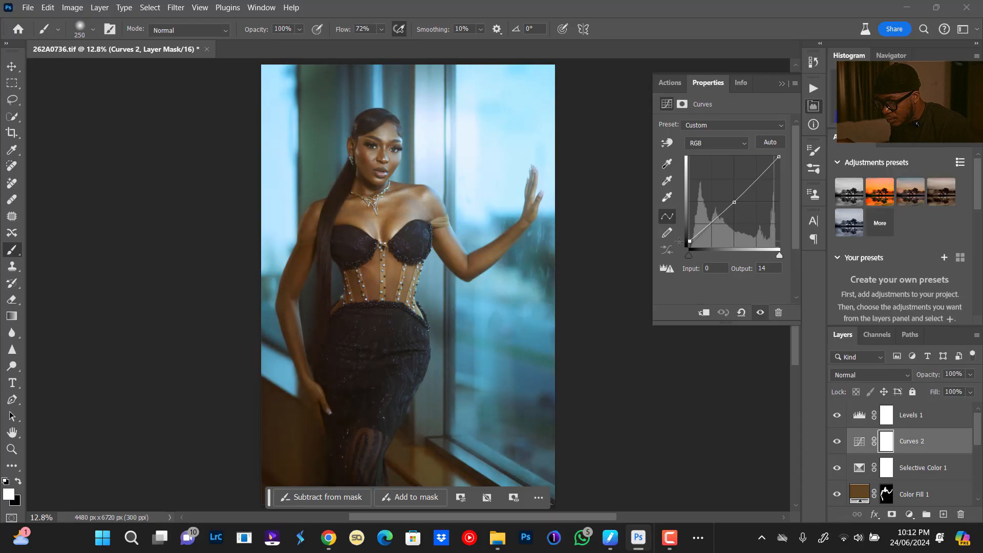
- Set the Red output black level of Levels 1 to 2, and compare Levels 1 and Curves 2 hidden and shown
left_click(862, 421)
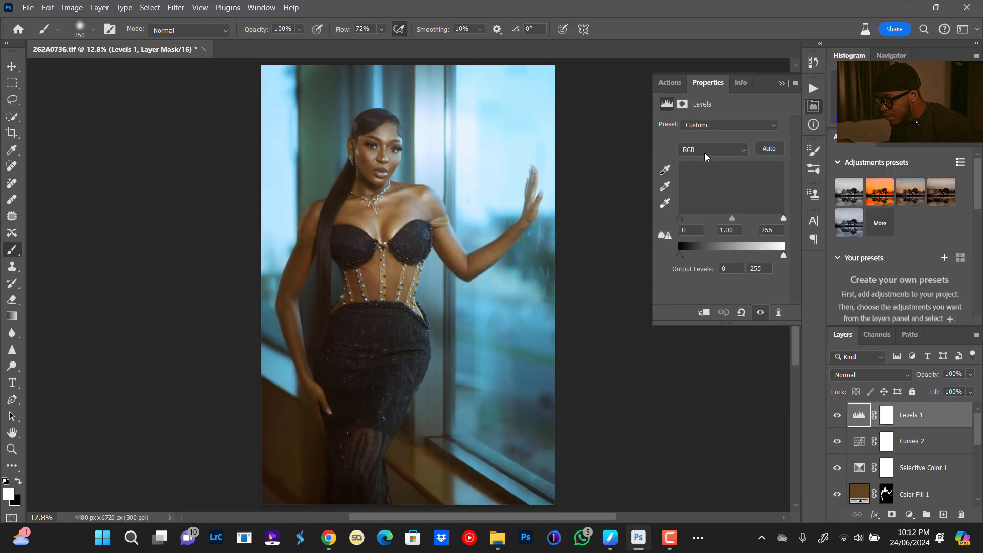
left_click(708, 150)
left_click(689, 173)
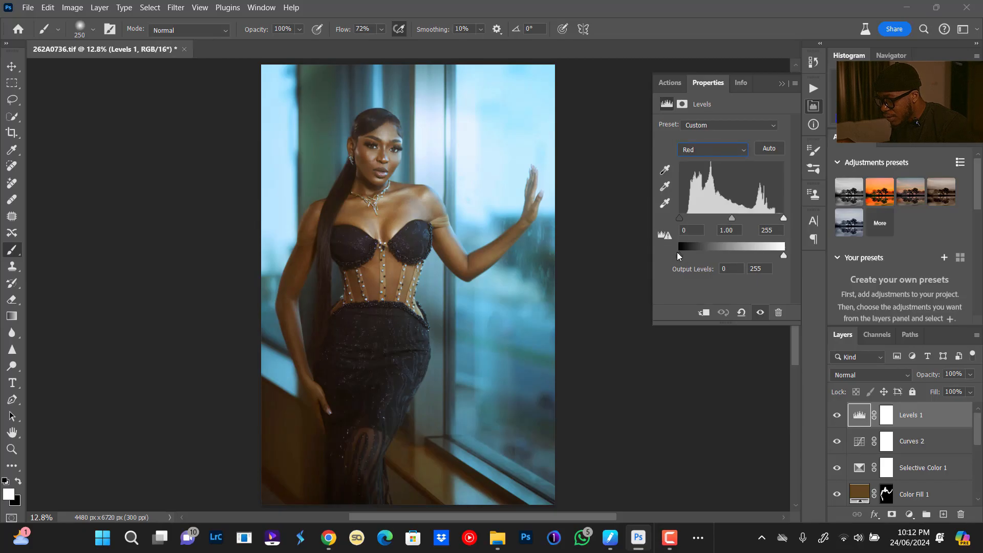
left_click_drag(684, 256, 683, 259)
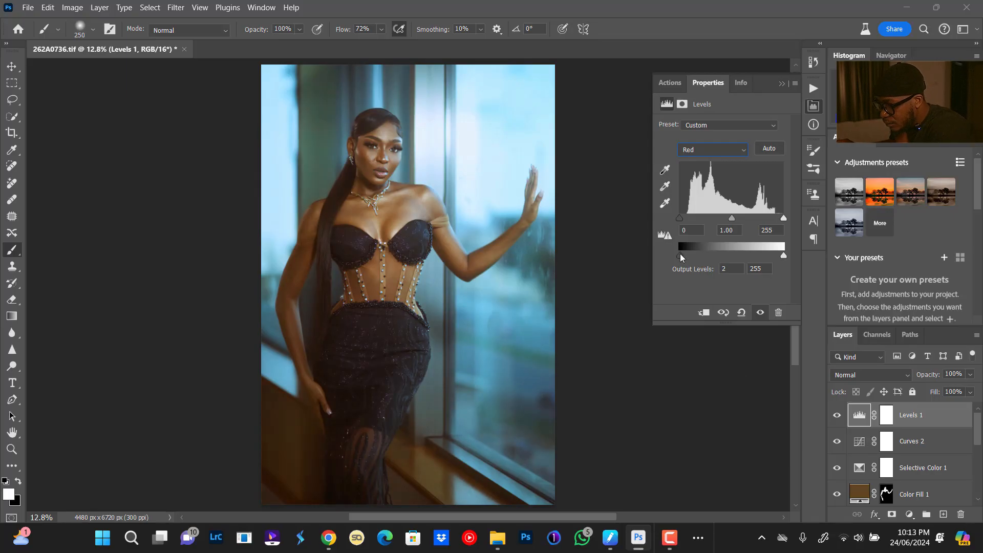
left_click_drag(681, 257, 680, 257)
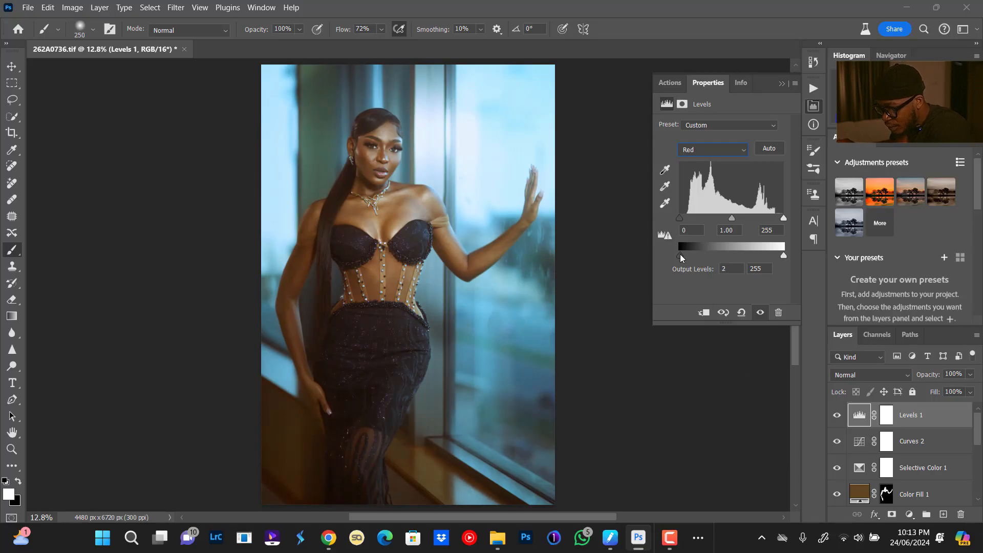
left_click(836, 415)
left_click(835, 415)
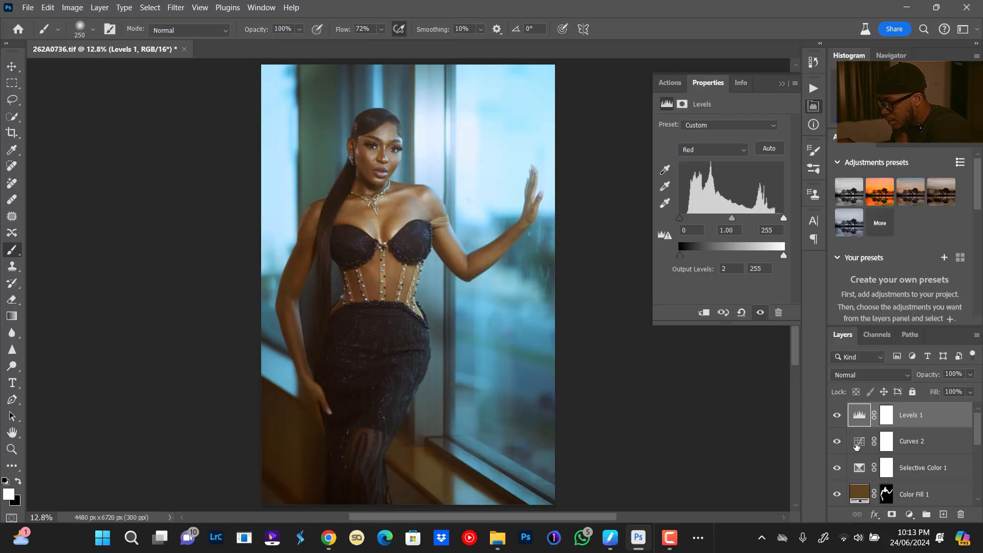
left_click(836, 442)
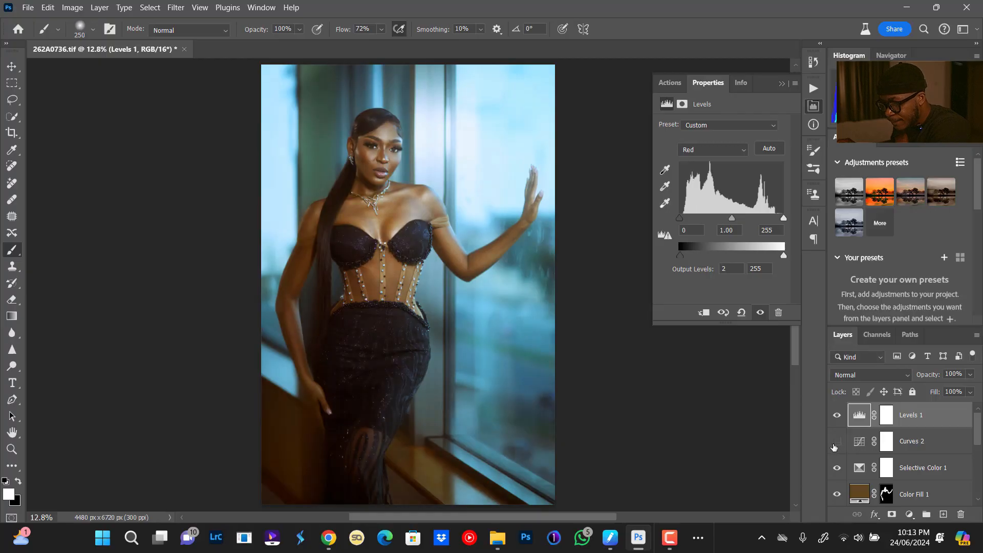
left_click(836, 442)
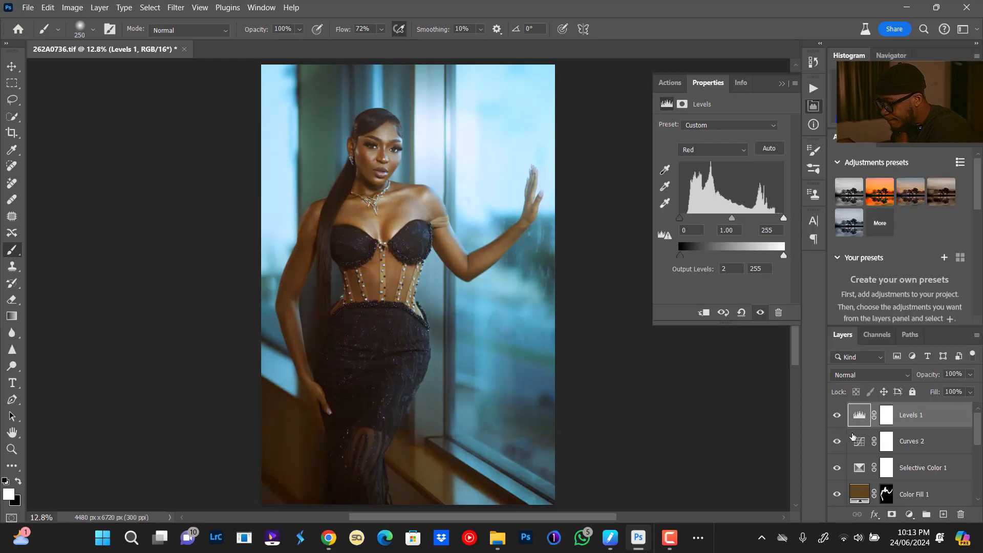
- Set Yellow to -14% for the Blacks in Selective Color 1
left_click(837, 469)
left_click(859, 468)
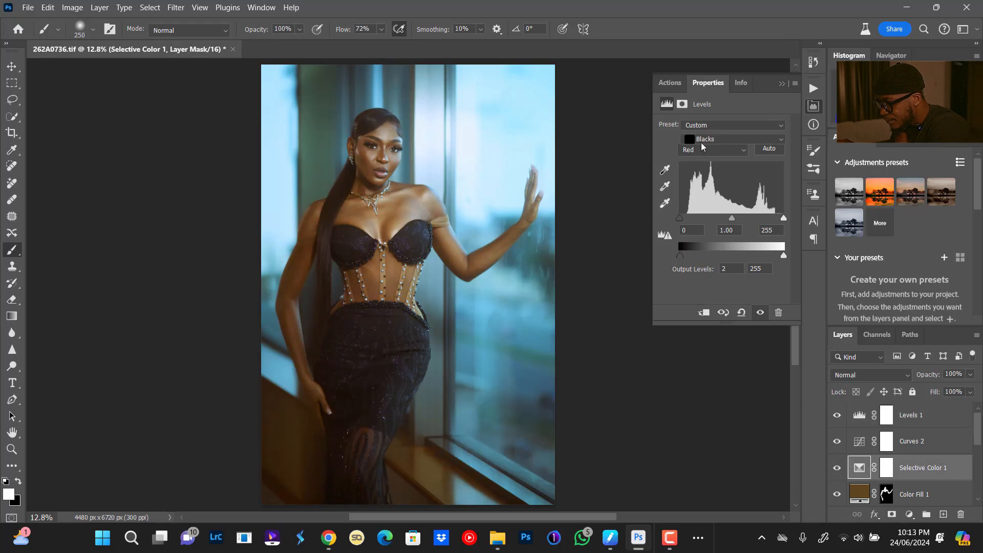
left_click(716, 140)
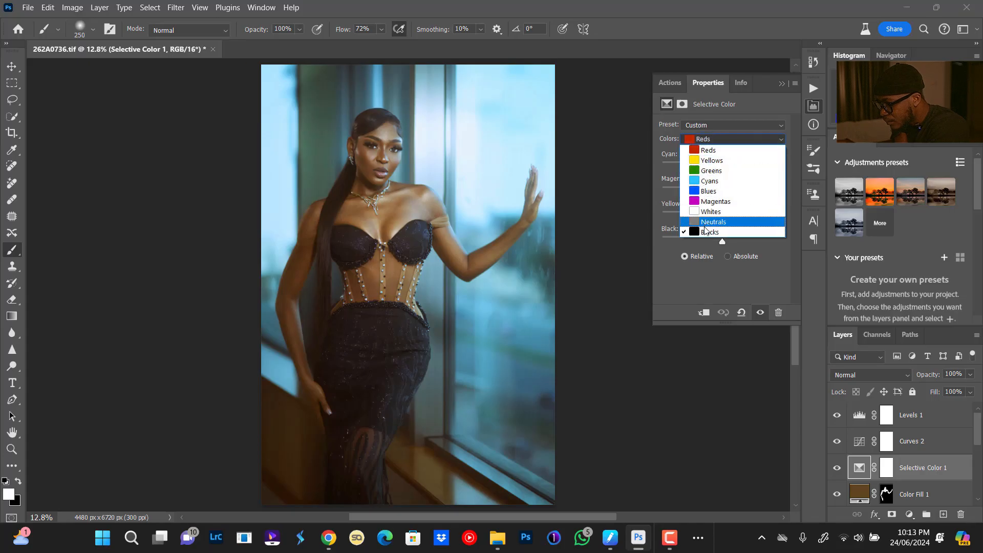
left_click(717, 219)
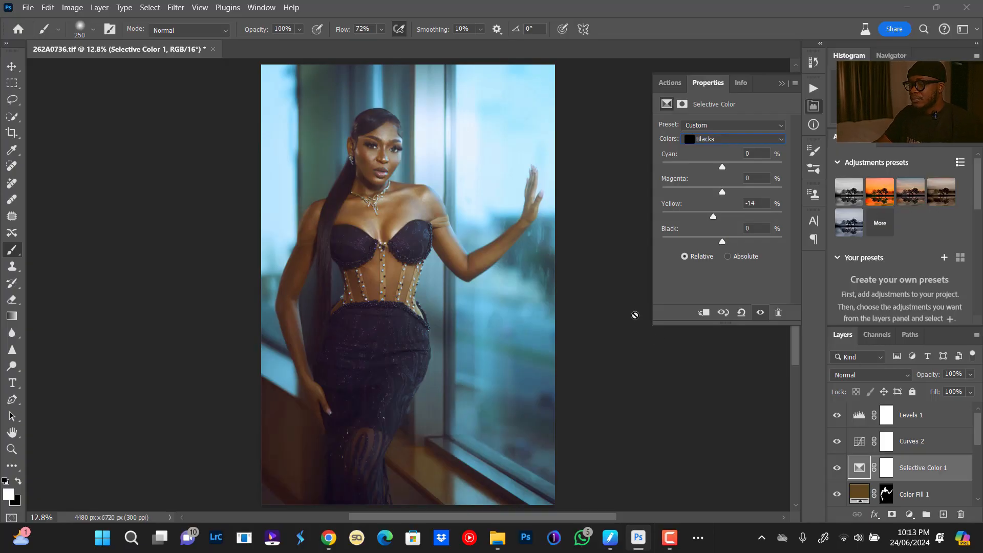
- Group the adjustment layers from Levels 1 down to Curves 1
key("ctrl+minus")
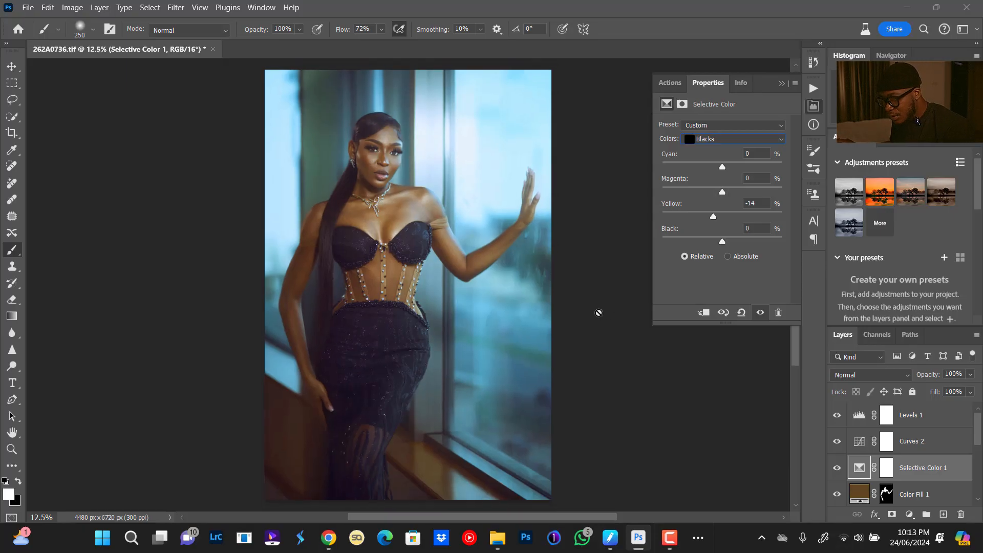
left_click(937, 423)
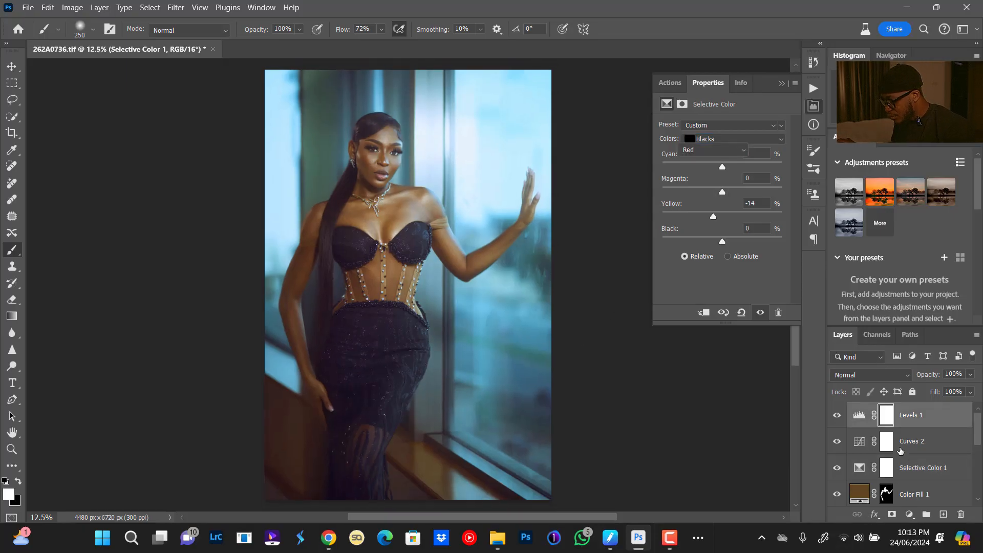
scroll(901, 453, "down", 5)
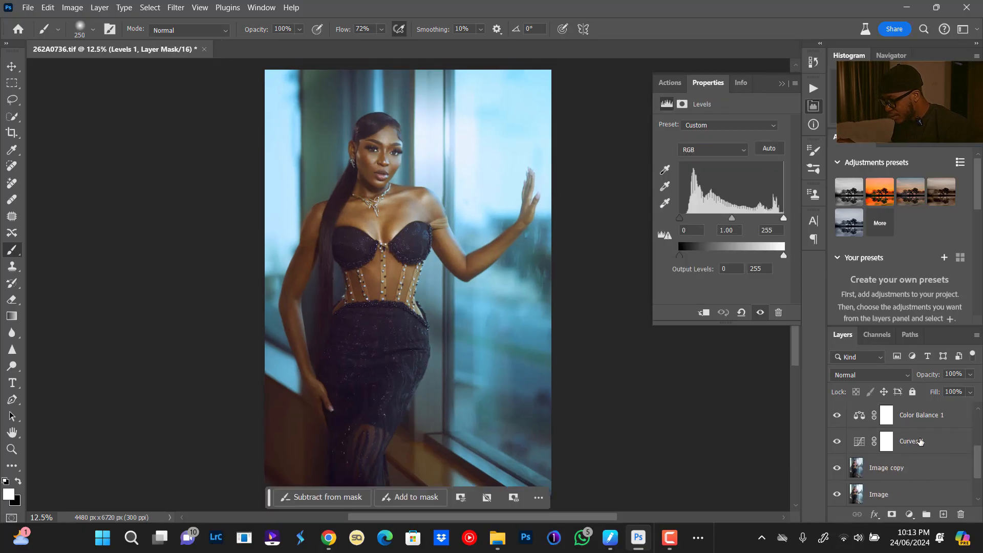
left_click(919, 441, "shift")
key("ctrl+g")
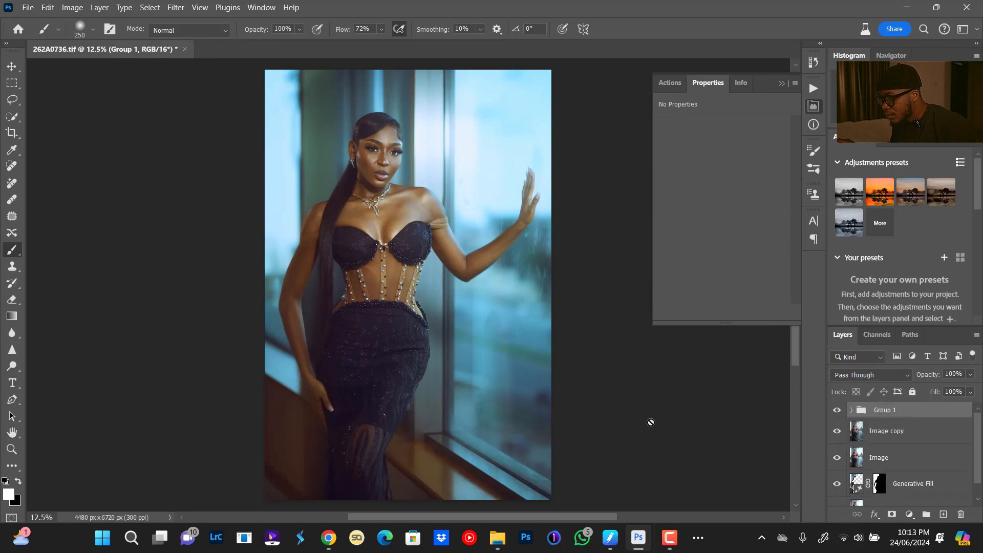
- Compare the portrait before and after grading by hiding and showing Group 1, and inspect the graded result closer
left_click(837, 413)
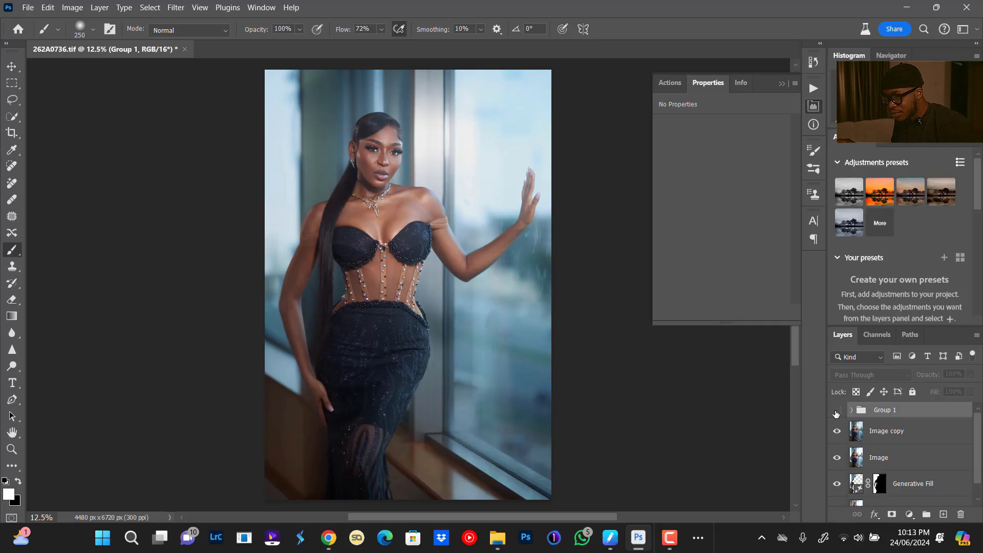
left_click(837, 413)
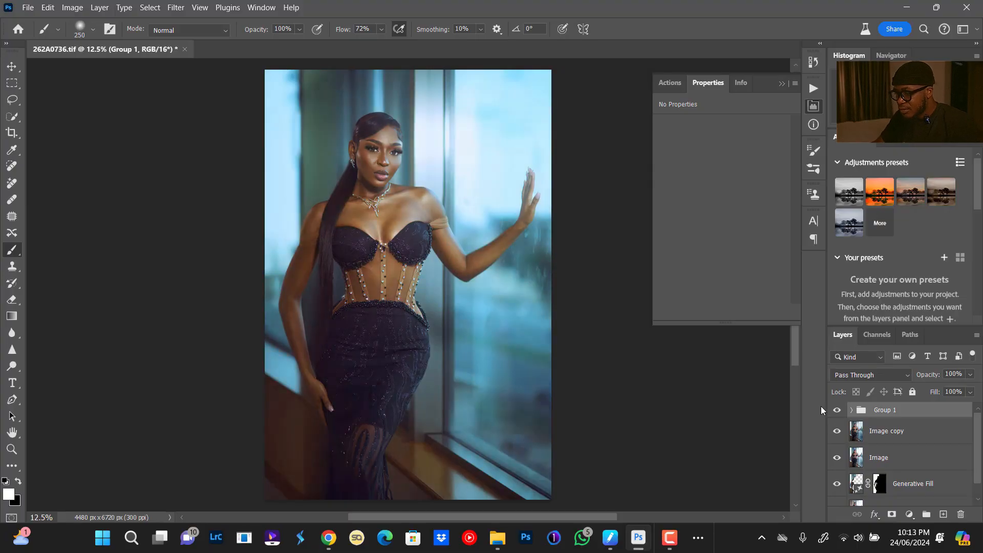
key("ctrl+plus")
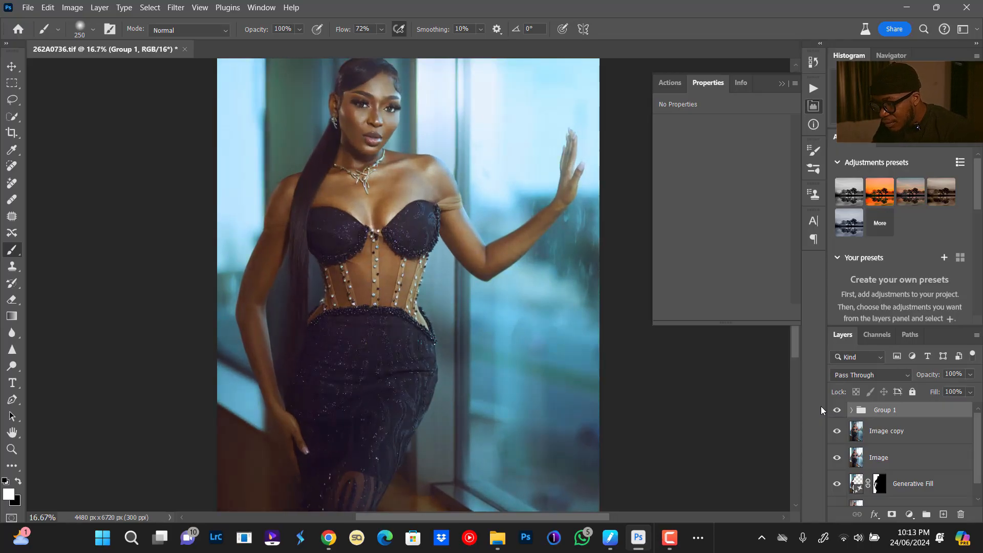
- Add a Curves adjustment layer above Group 1
key("ctrl+minus")
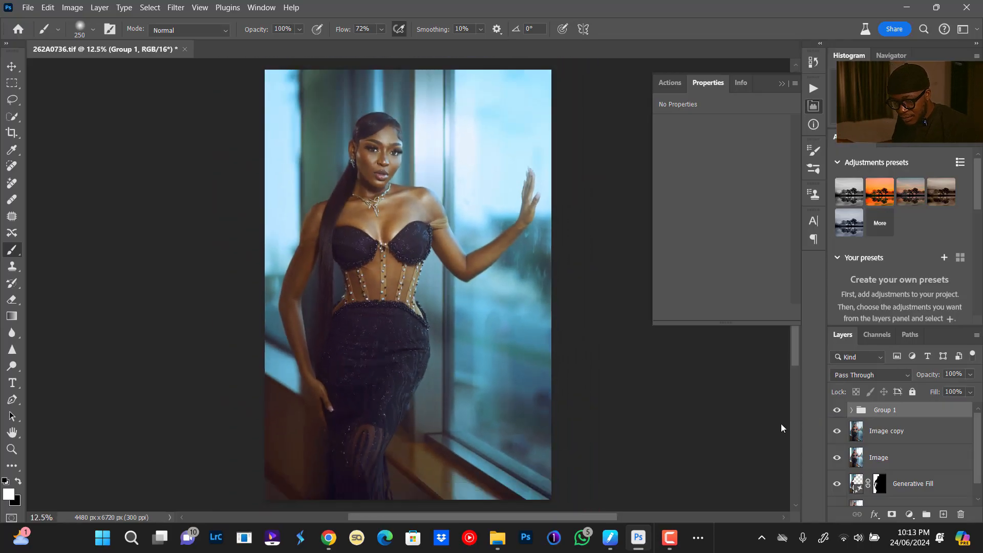
key("z")
left_click_drag(395, 161, 396, 182)
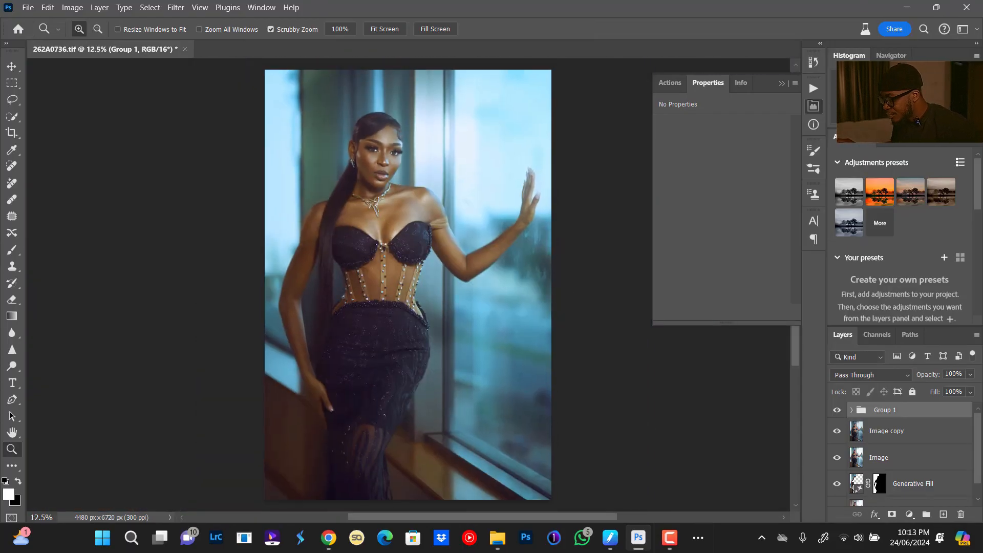
left_click(910, 515)
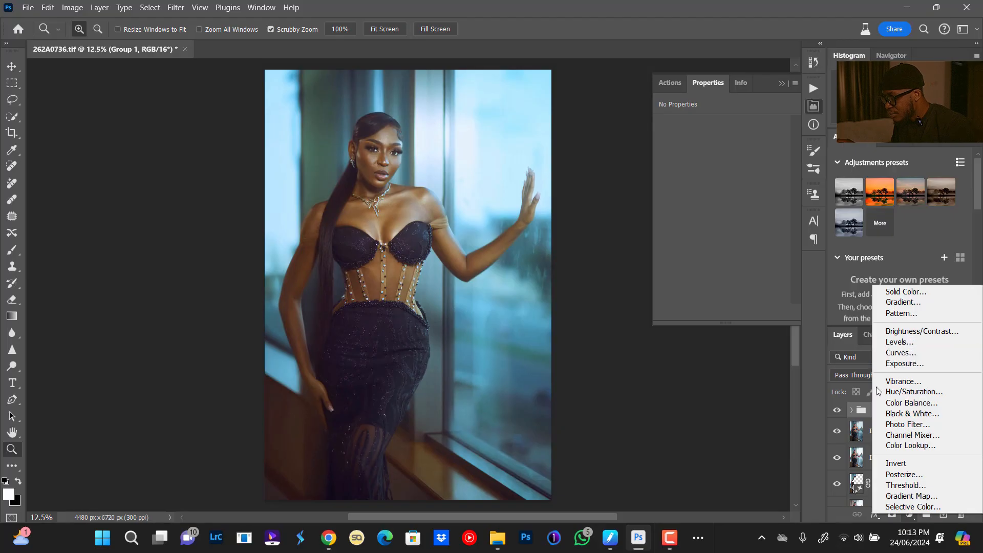
left_click(897, 353)
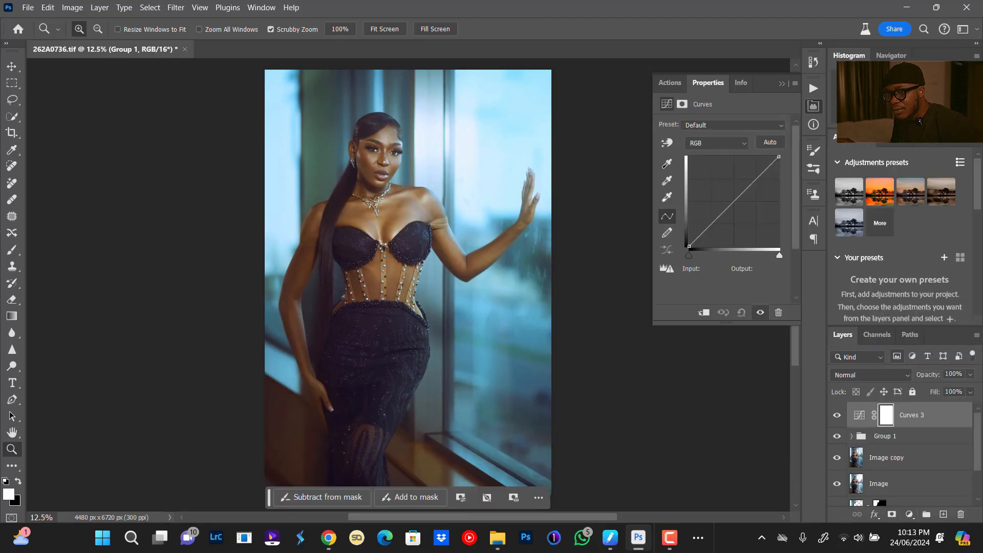
- Apply the merged RGB image, inverted, to the Curves 3 mask with Multiply blending, and raise the curve's midtones to input 120, output 133
left_click(83, 6)
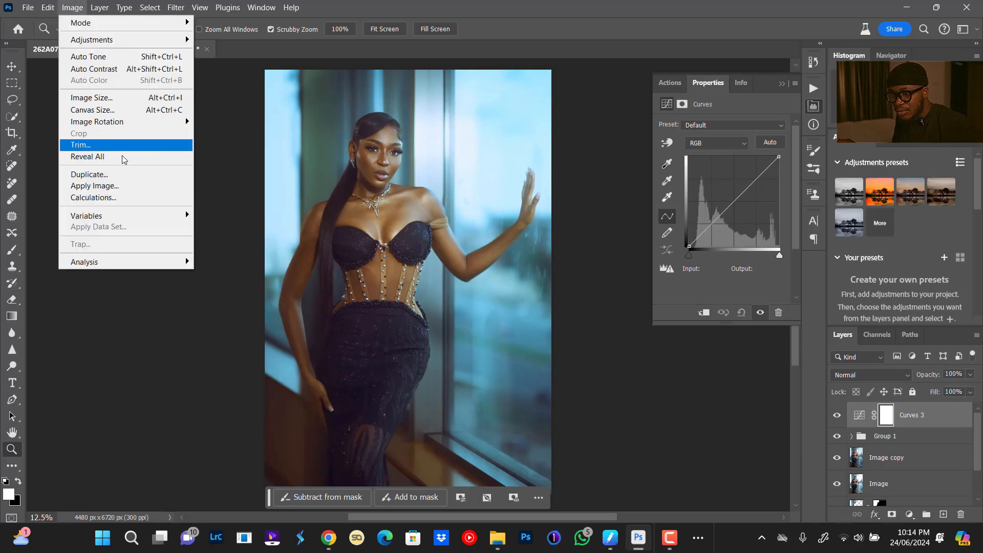
left_click(127, 187)
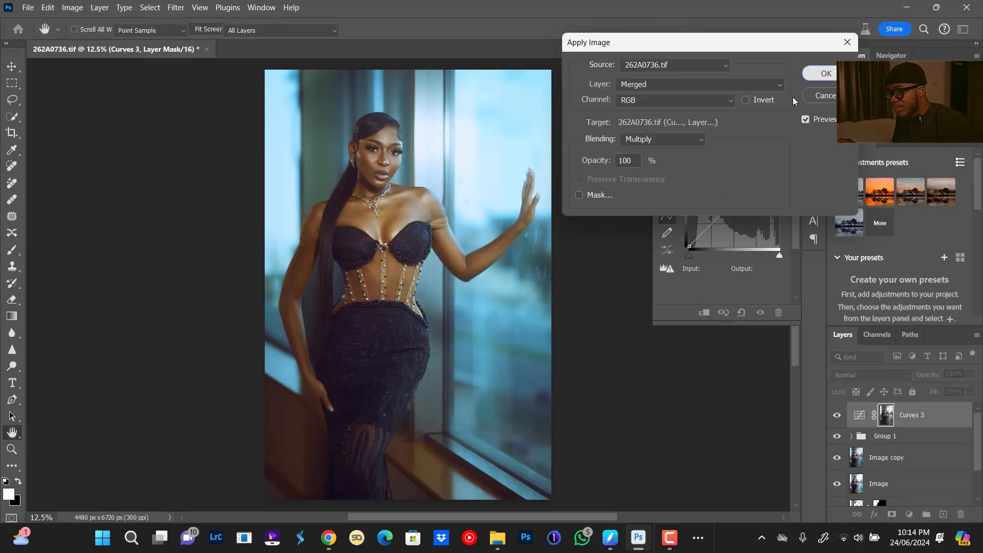
left_click(809, 76)
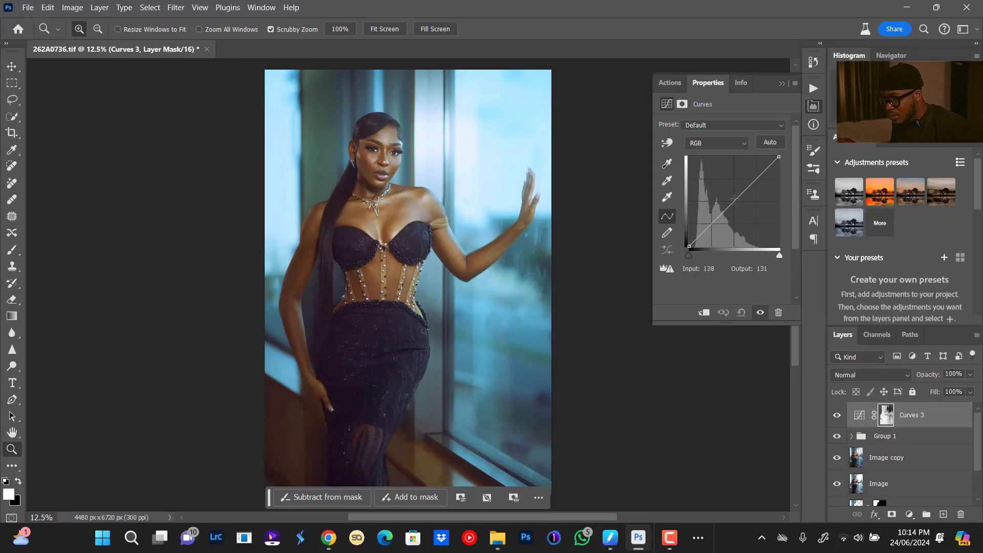
left_click_drag(732, 202, 728, 202)
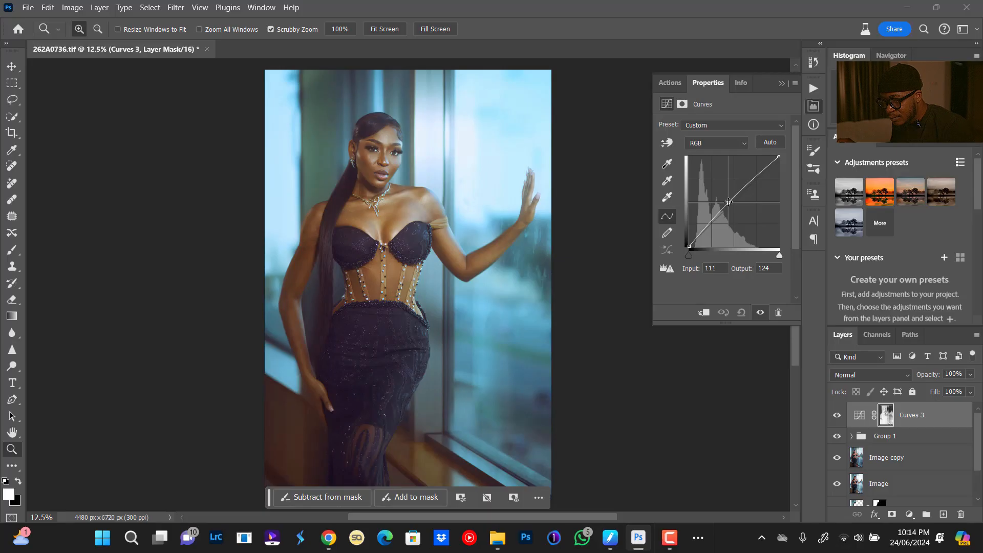
left_click_drag(730, 202, 732, 203)
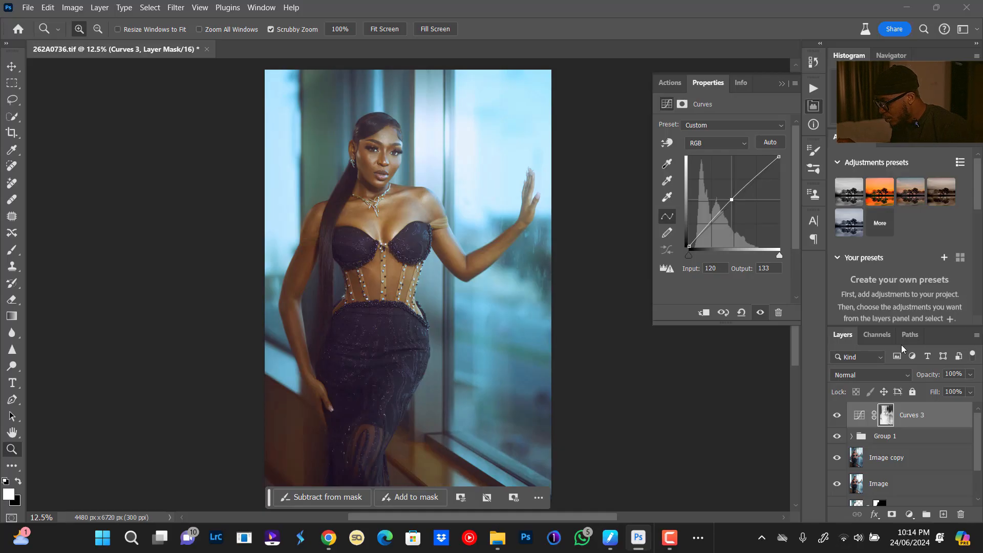
- Put Curves 3 into its own group and add a black layer mask to that group
key("ctrl+g")
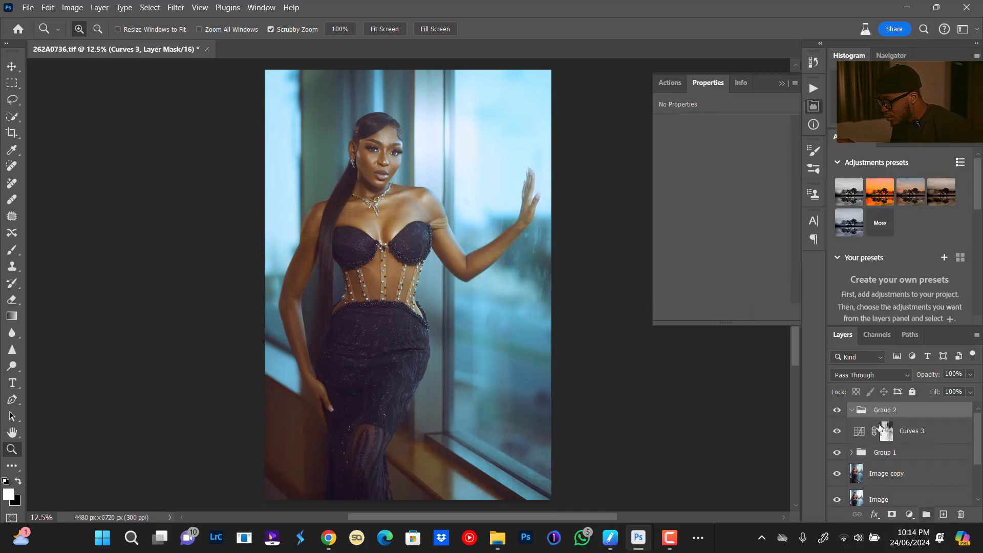
left_click(925, 436)
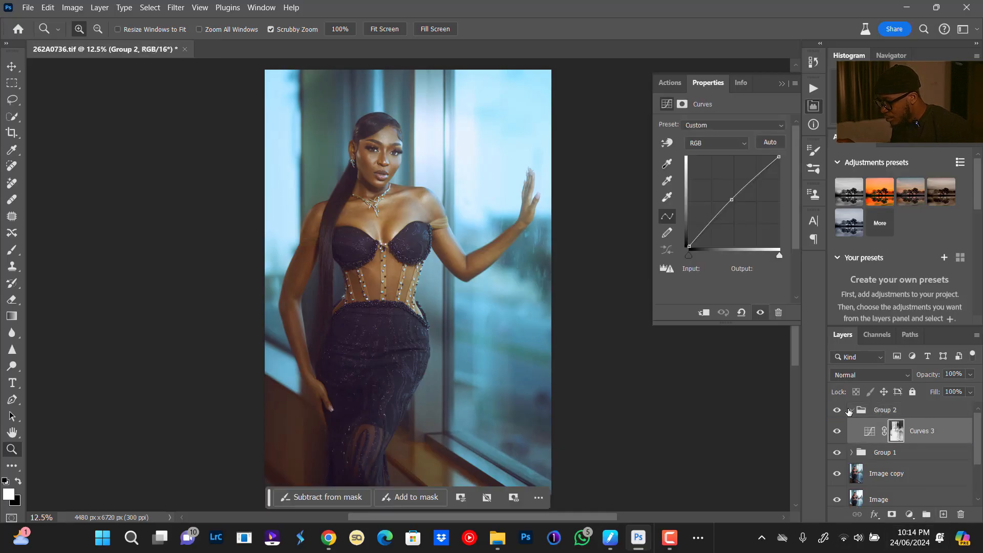
left_click(852, 410)
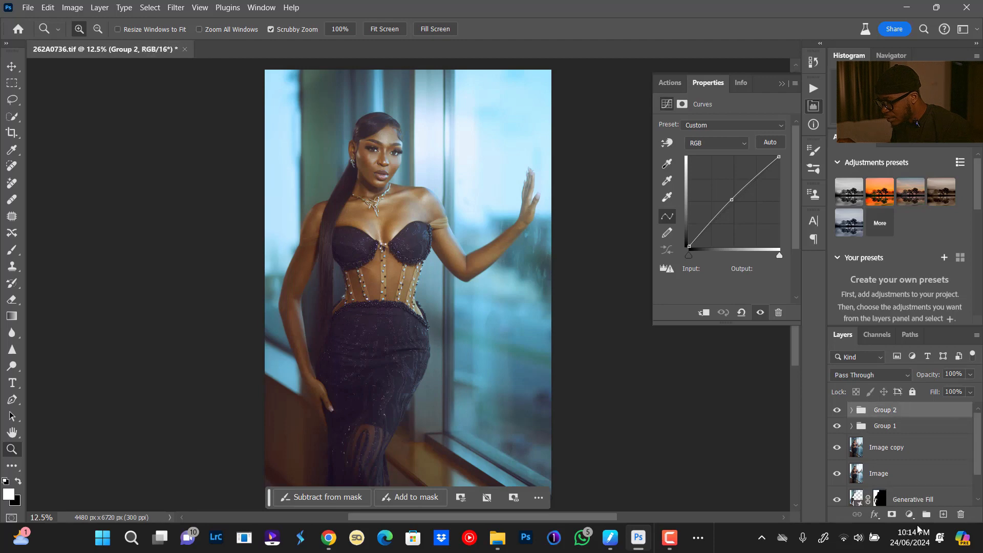
left_click(891, 514)
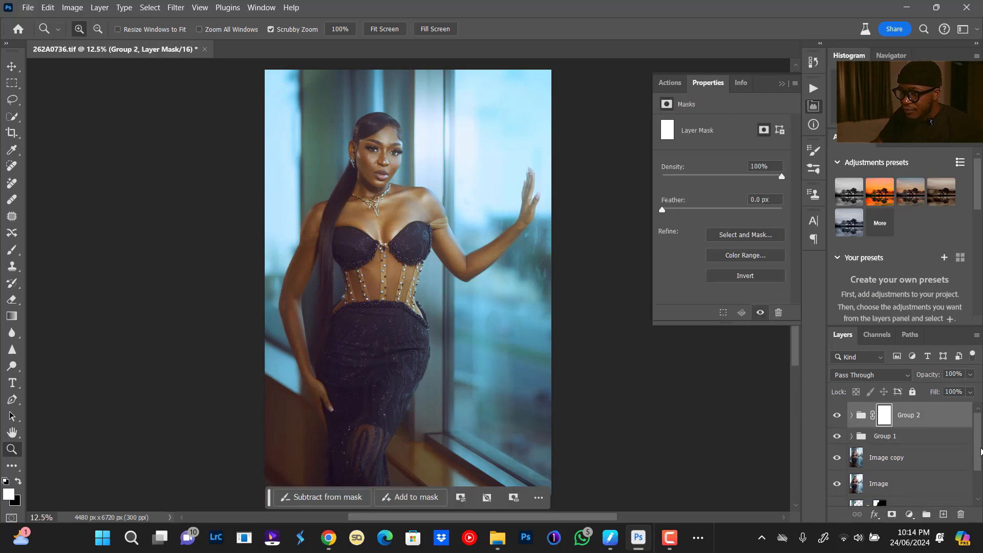
key("ctrl+i")
- Paint white with a brush of about 400 px on the Group 2 mask over the woman's face, chest and both arms
key("b")
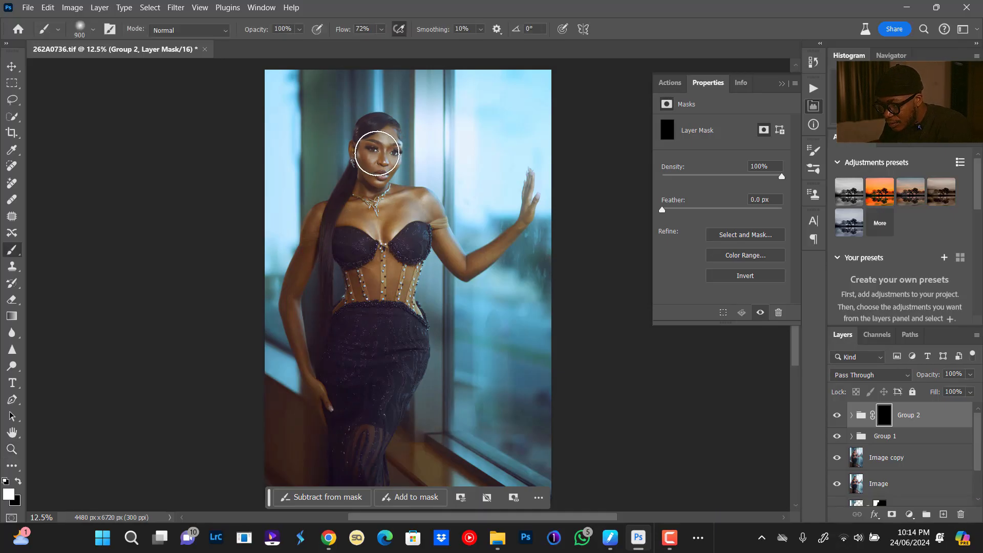
key("bracketleft")
key("bracketleft")
key("bracketleft")
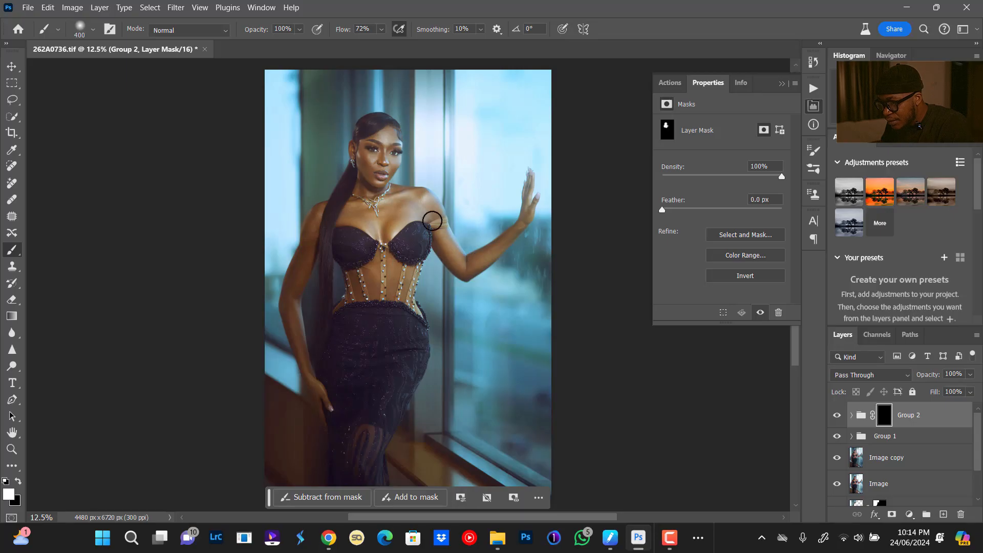
left_click_drag(432, 221, 521, 229)
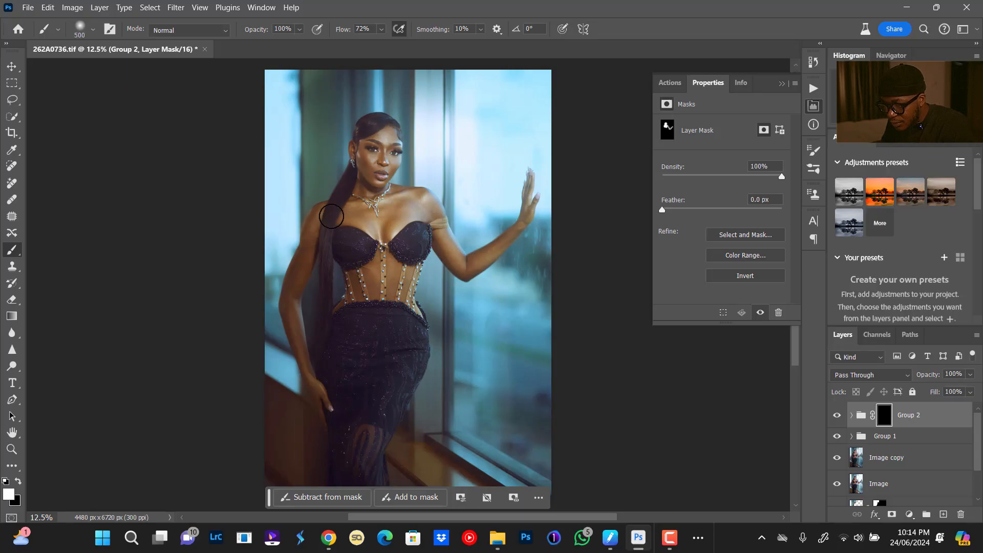
left_click_drag(331, 217, 309, 247)
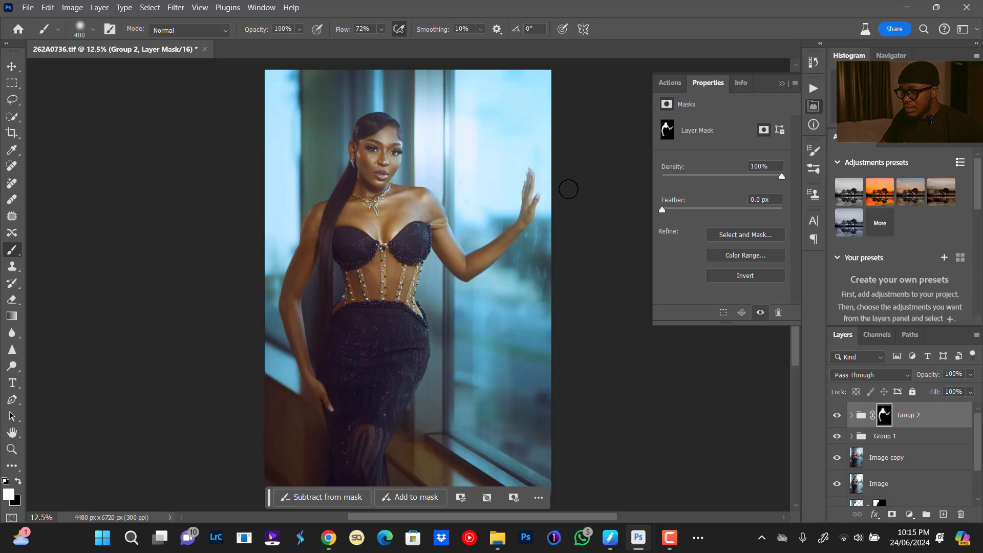
- Inspect the brightened skin at several zoom levels and view the whole portrait in full screen mode
key("ctrl+plus")
key("ctrl+plus")
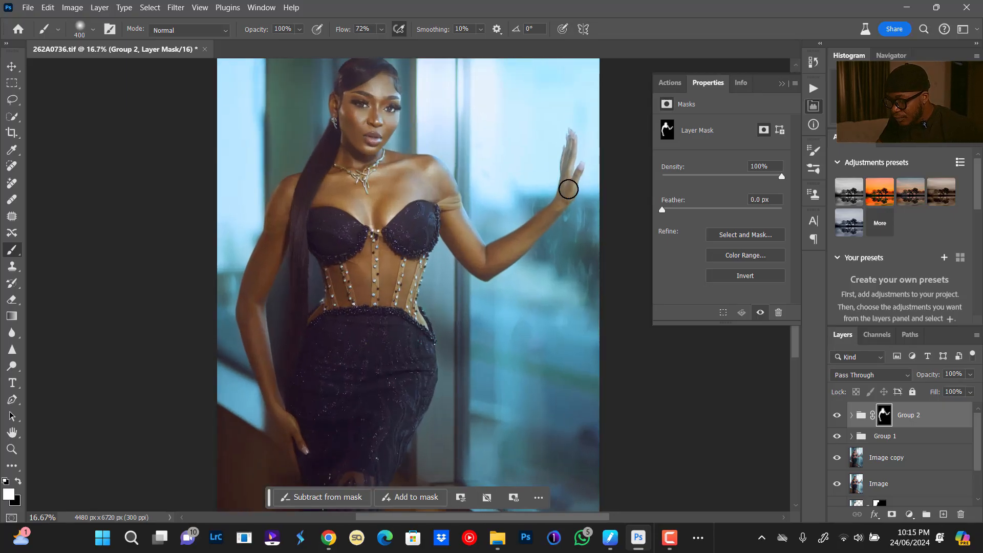
key("ctrl+minus")
key("ctrl+minus")
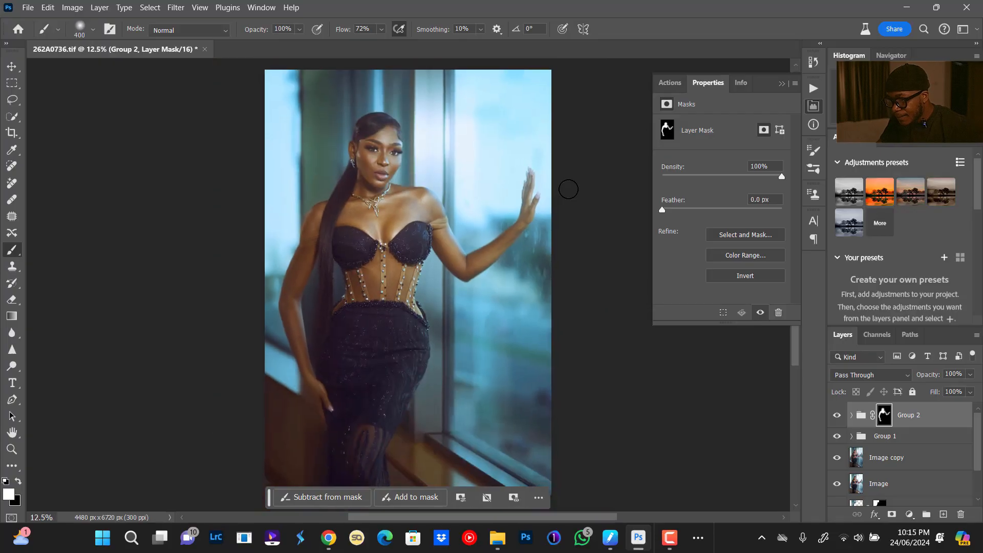
key("ctrl+plus")
key("ctrl+plus")
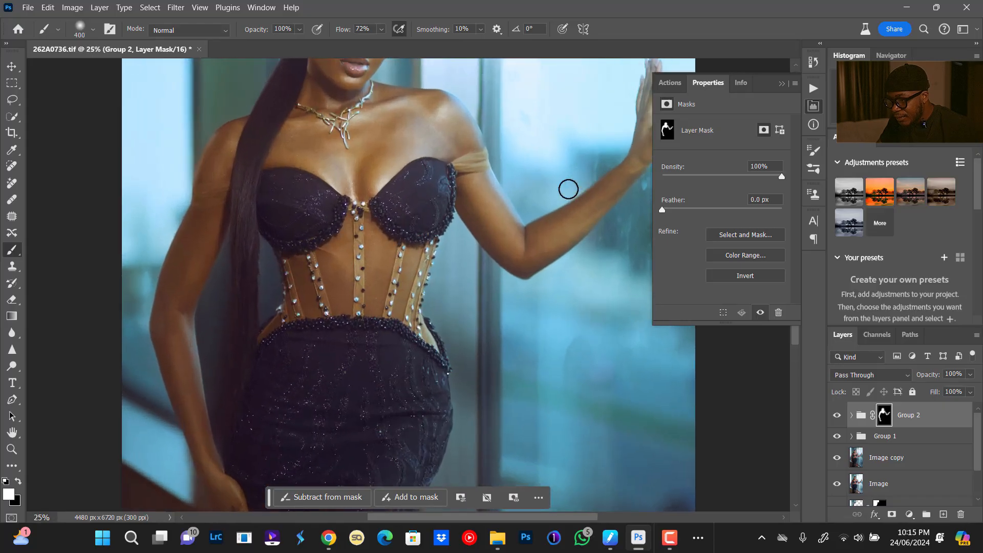
key("ctrl+0")
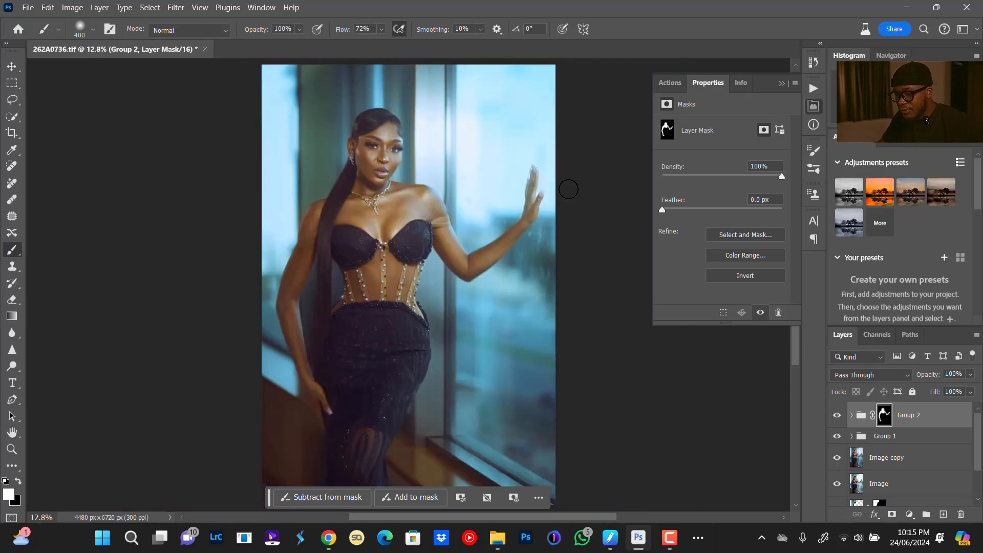
key("f")
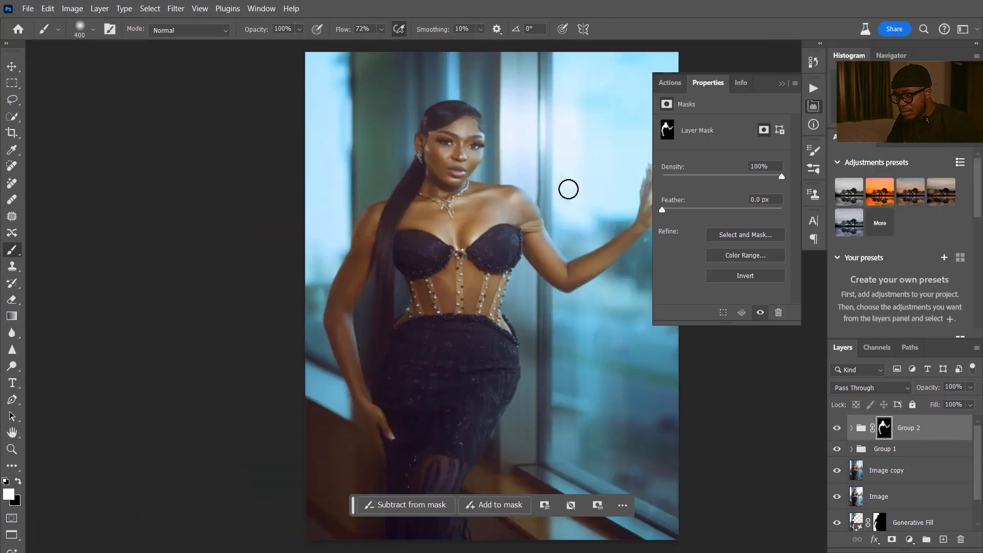
key("f")
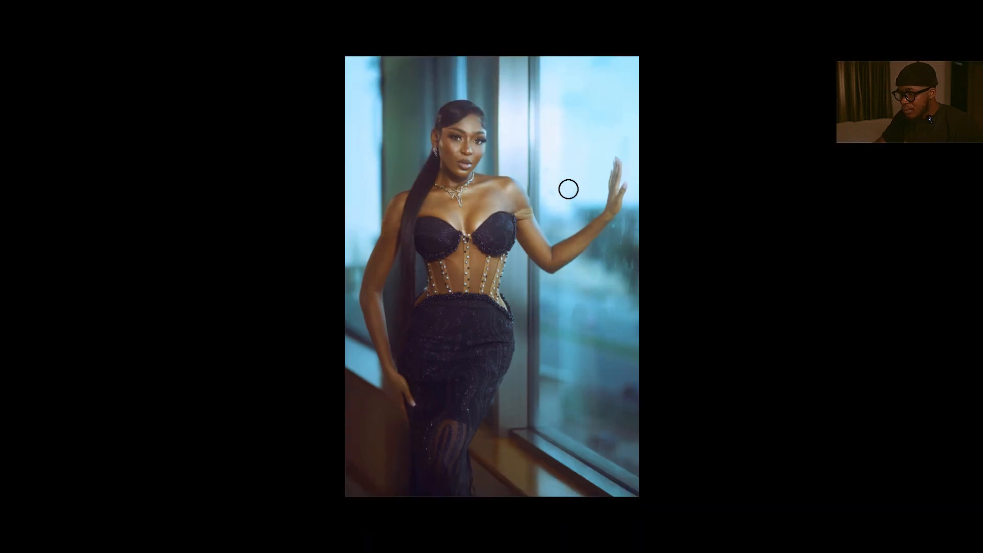
key("ctrl+plus")
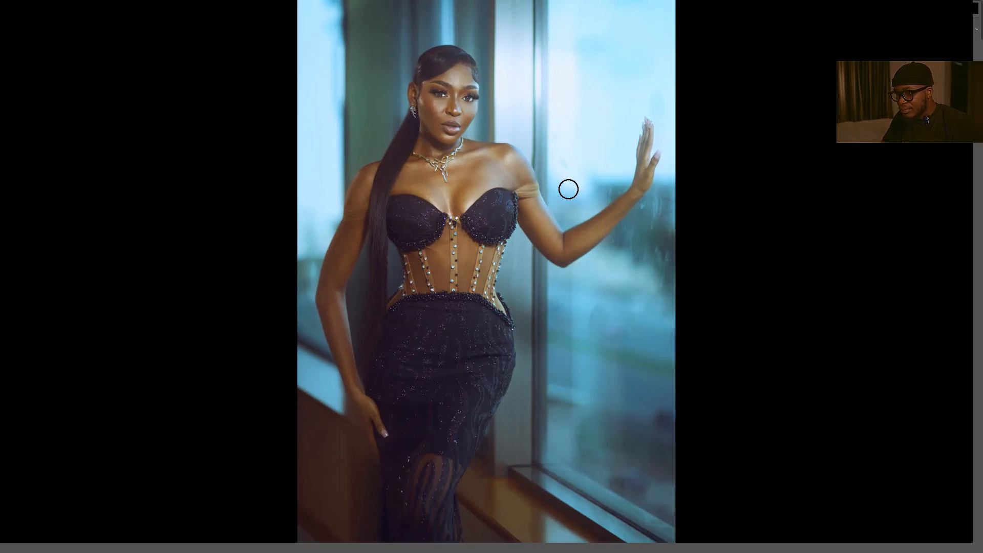
key("f")
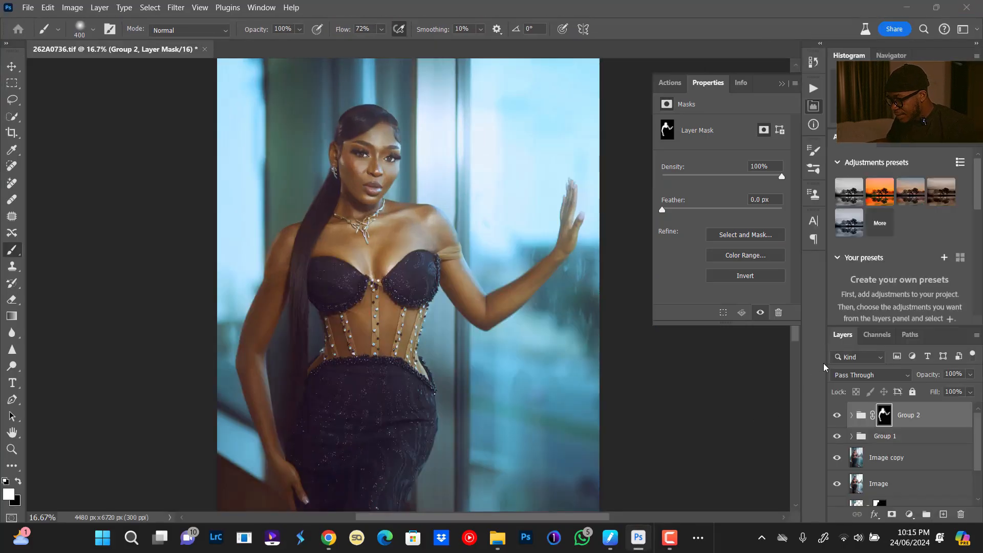
- Compare the portrait before and after grading by isolating the Image layer and restoring the layers above it
left_click(883, 436)
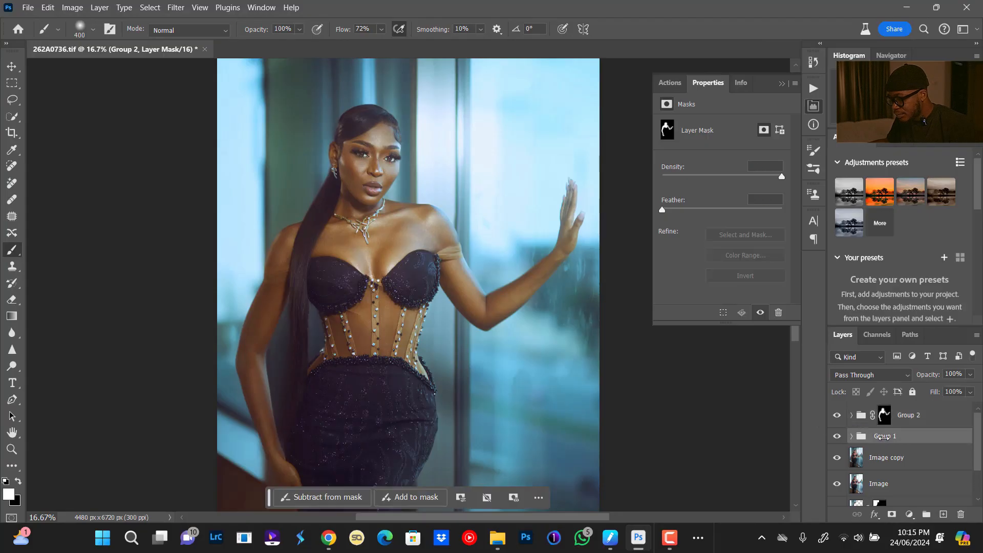
left_click(838, 458)
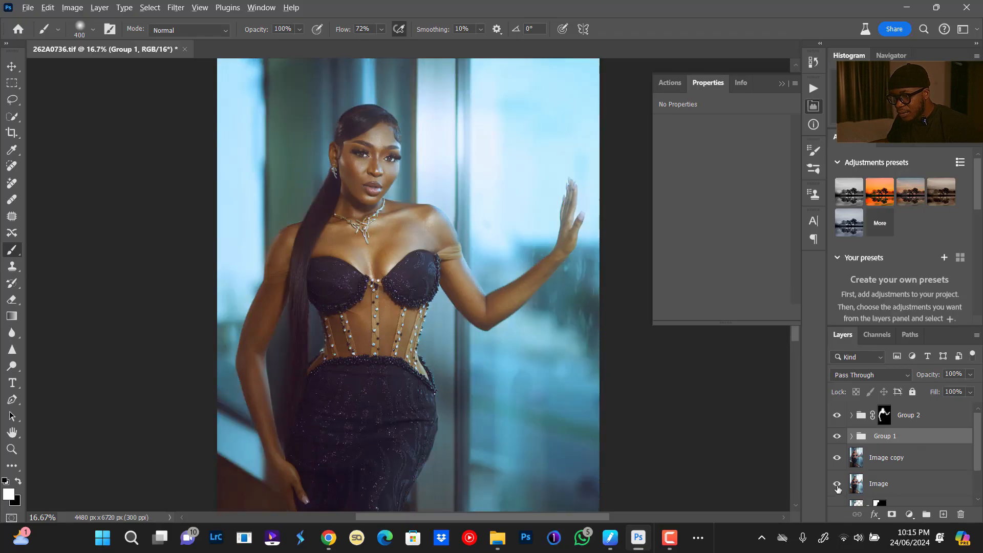
left_click(837, 485, "alt")
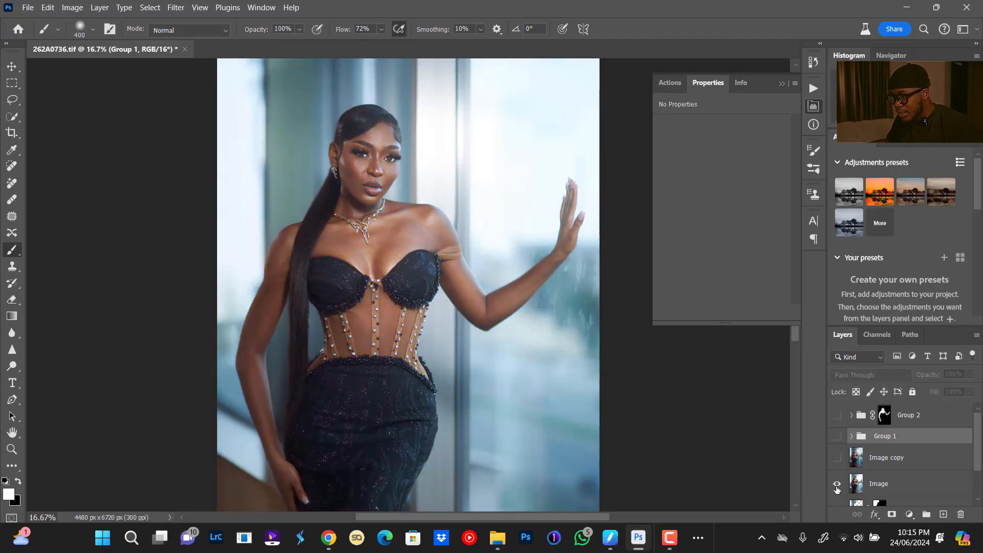
left_click(838, 487, "alt")
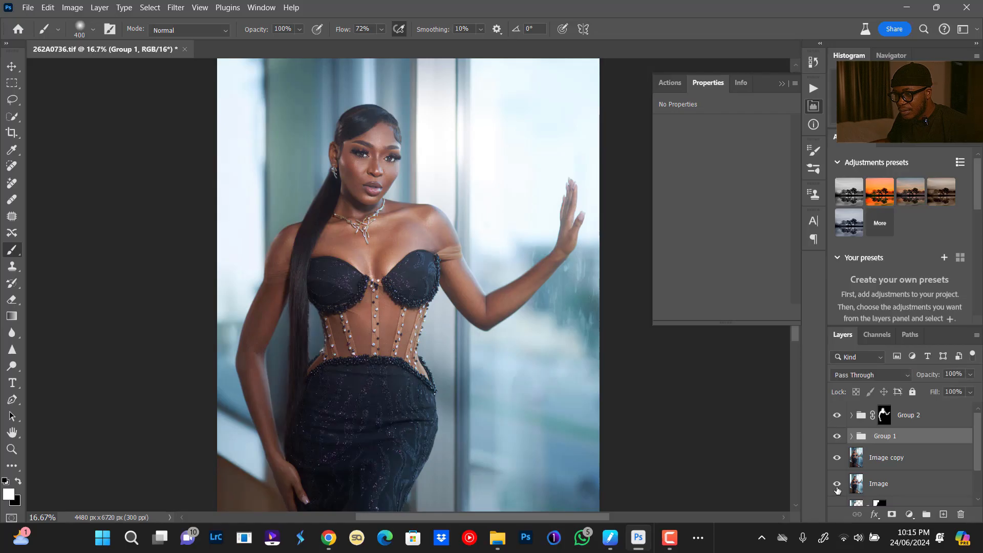
key("ctrl+minus")
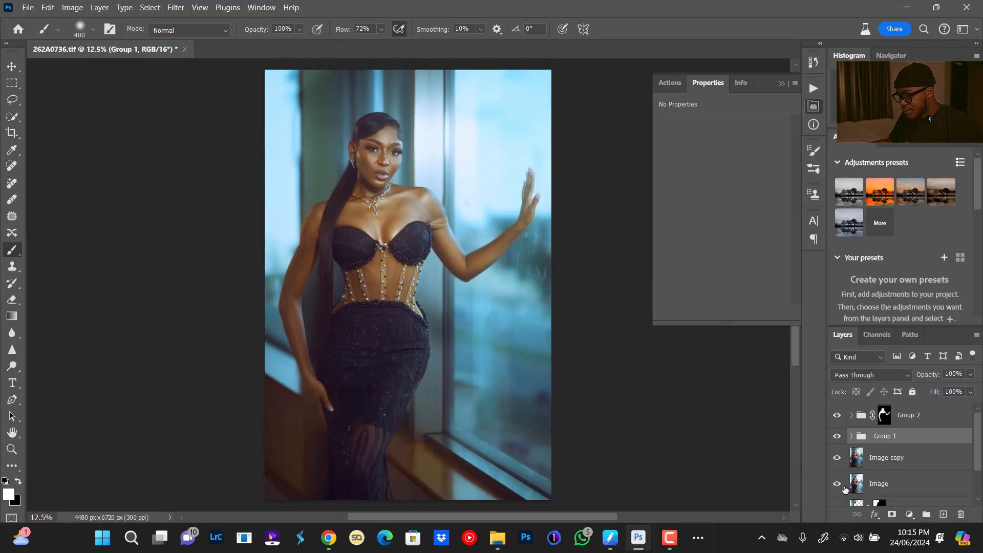
left_click(837, 487, "alt")
left_click(837, 486, "alt")
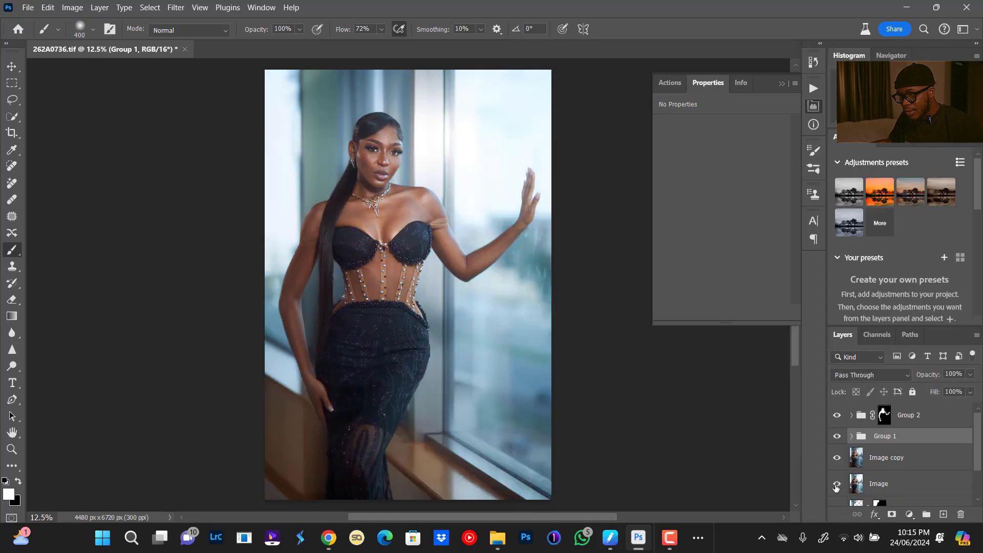